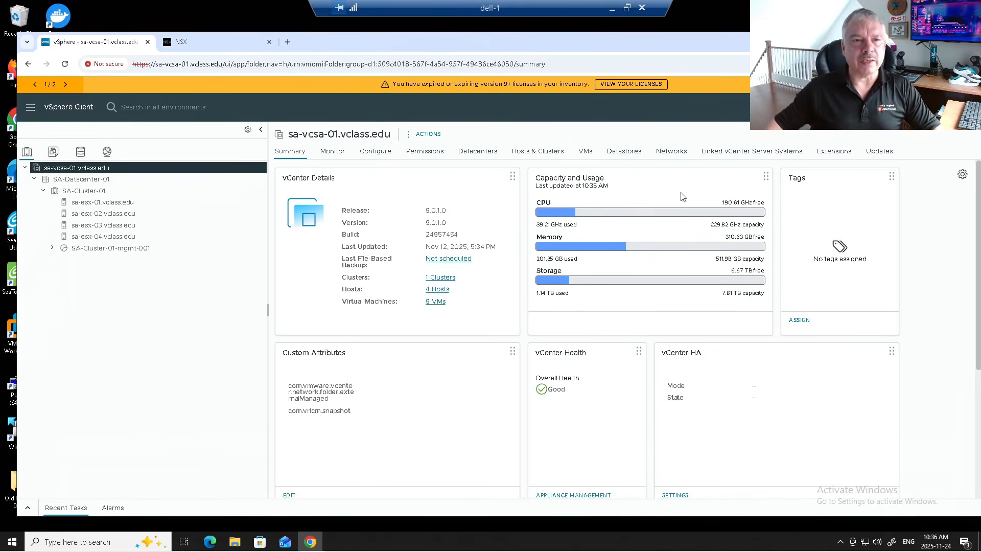
# Switch to NSX Manager, show the Fabric hosts and expand SA-Cluster-01 to list its nodes.
pyautogui.click(192, 42)
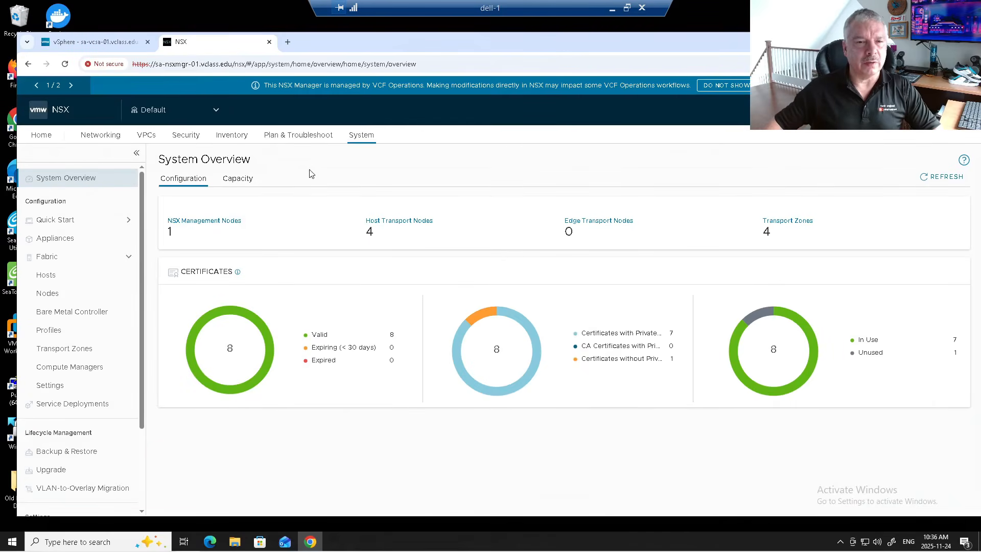
pyautogui.click(62, 275)
pyautogui.click(67, 261)
pyautogui.click(67, 261)
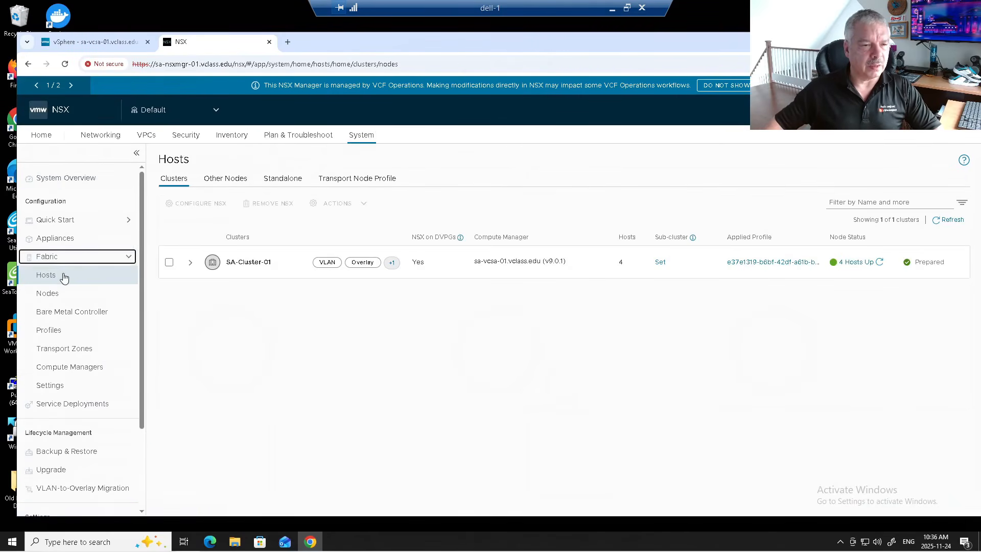
pyautogui.click(190, 263)
# Review the node names and TEP IP addresses of the four ESXi hosts in SA-Cluster-01.
pyautogui.moveTo(249, 309); pyautogui.dragTo(278, 337)
pyautogui.click(269, 346)
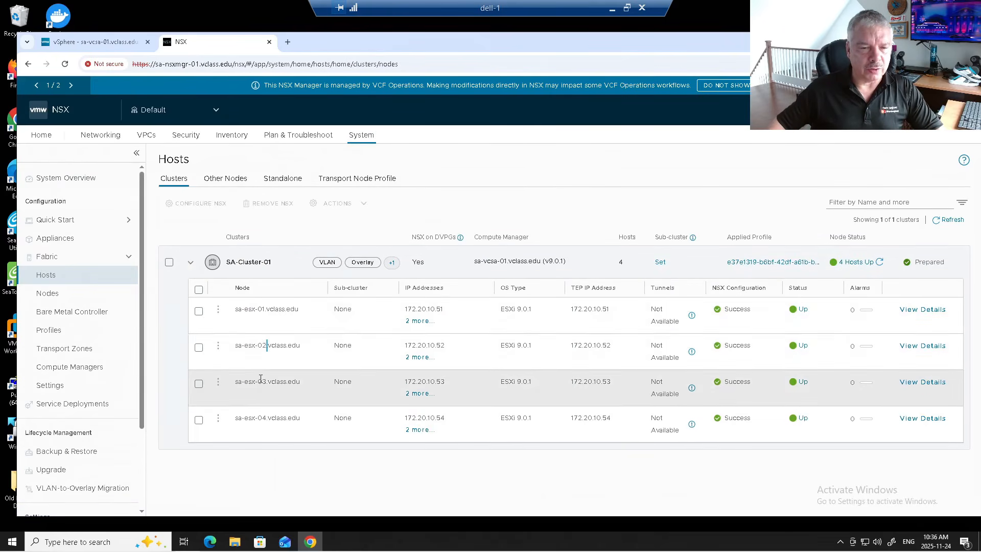
pyautogui.doubleClick(262, 382)
pyautogui.doubleClick(276, 418)
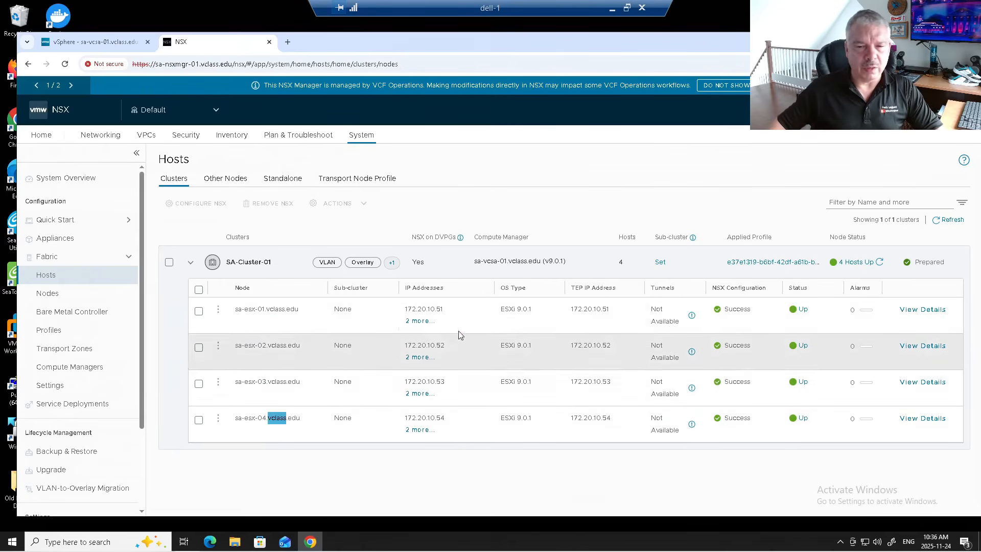
pyautogui.moveTo(573, 310); pyautogui.dragTo(613, 308)
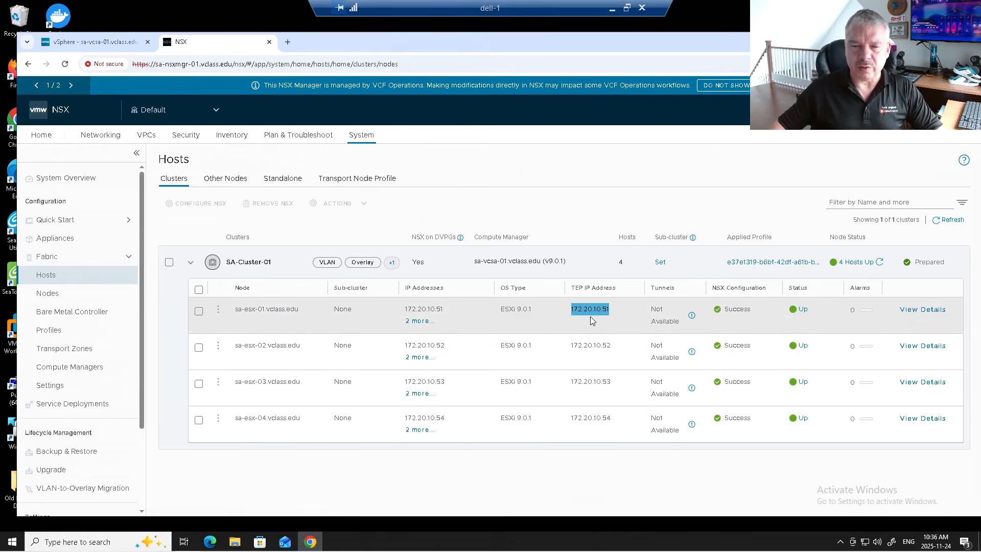
pyautogui.doubleClick(593, 345)
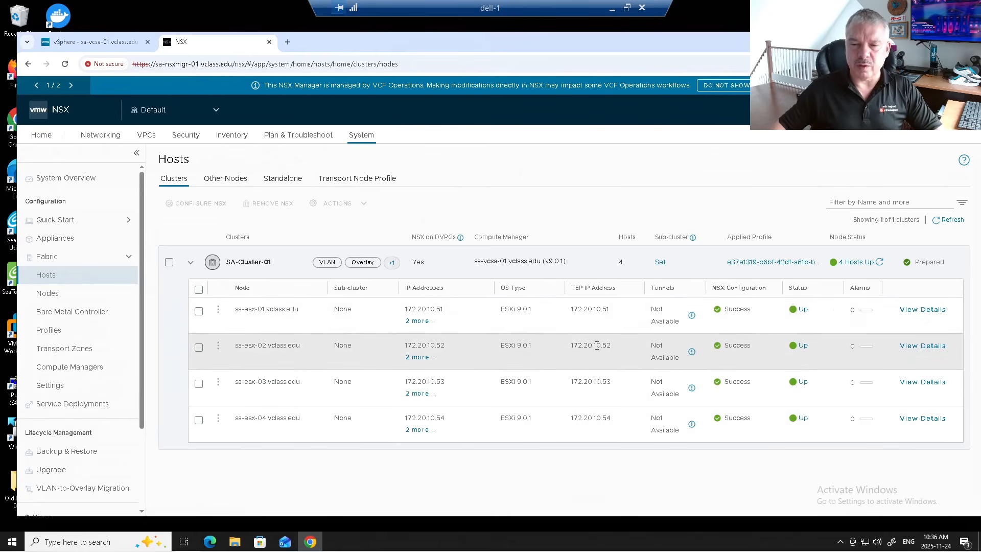
pyautogui.doubleClick(593, 383)
pyautogui.doubleClick(591, 419)
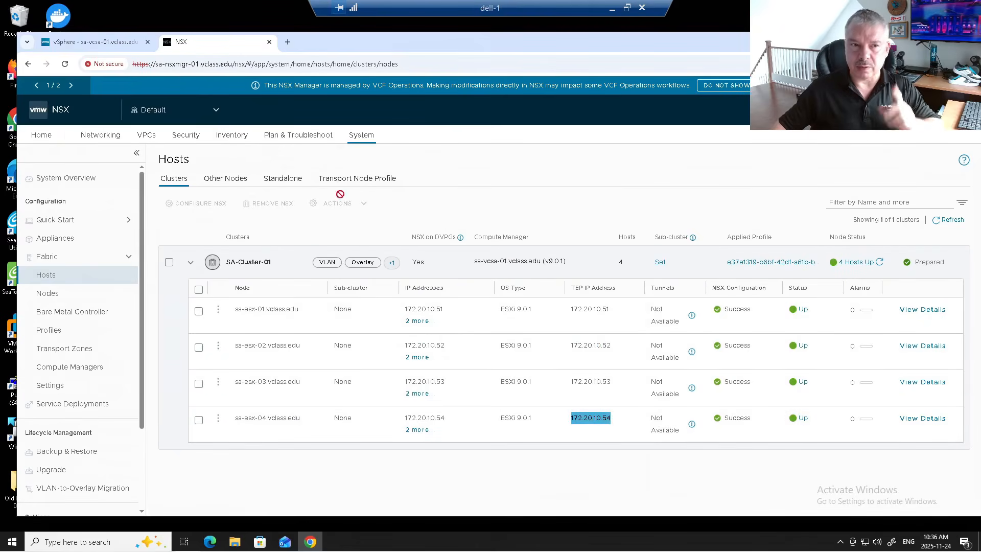
# Switch to the vSphere Client and show the full VMkernel adapter table of host sa-esx-01.vclass.edu.
pyautogui.click(108, 47)
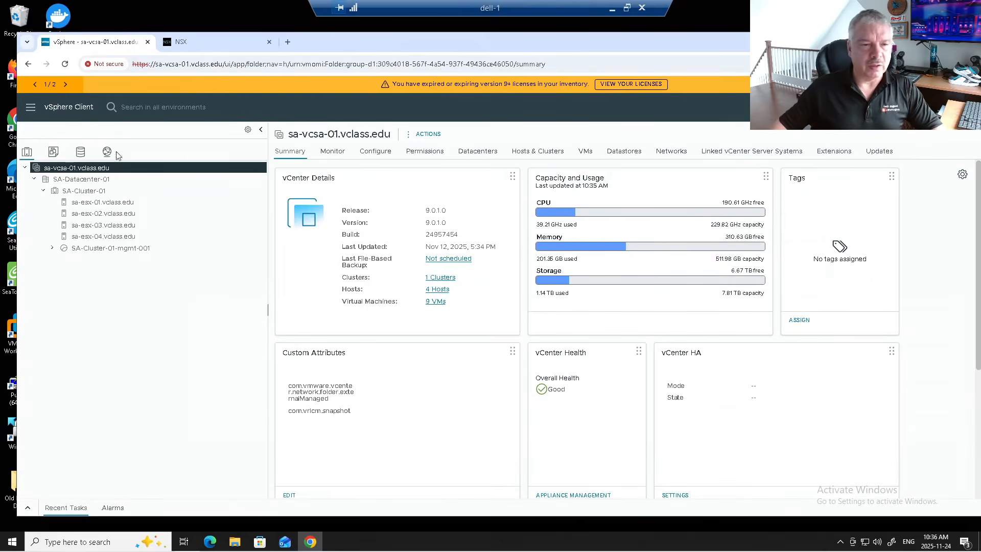
pyautogui.click(110, 203)
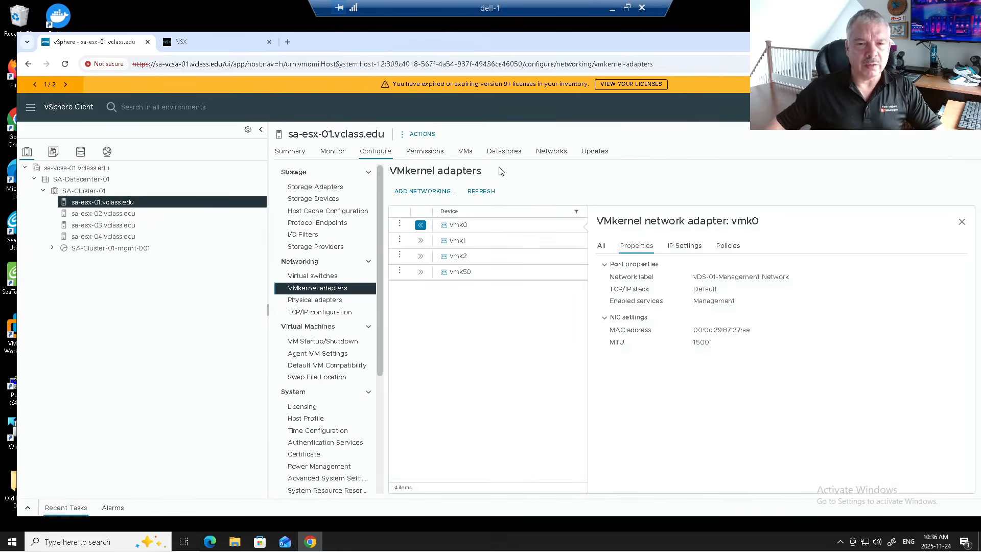
pyautogui.click(373, 156)
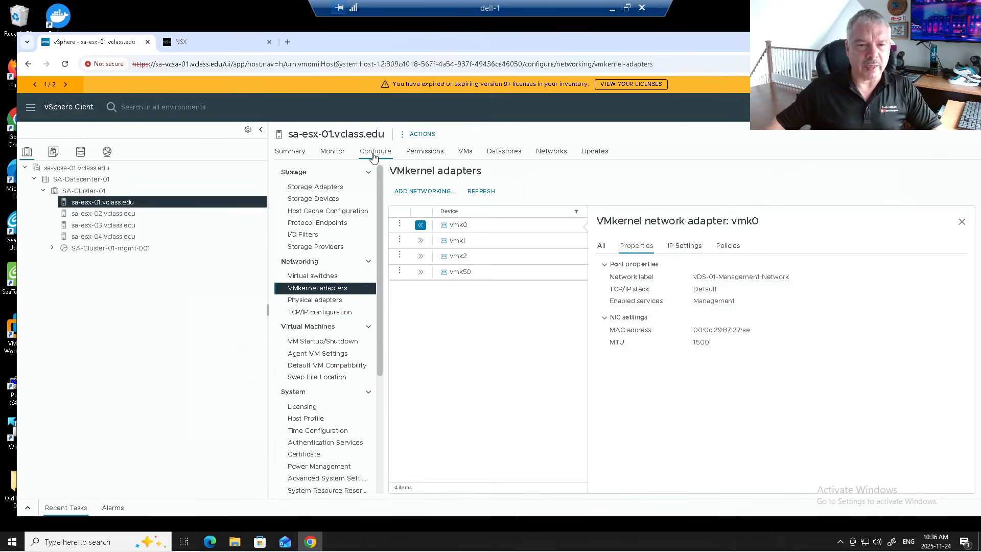
pyautogui.click(318, 288)
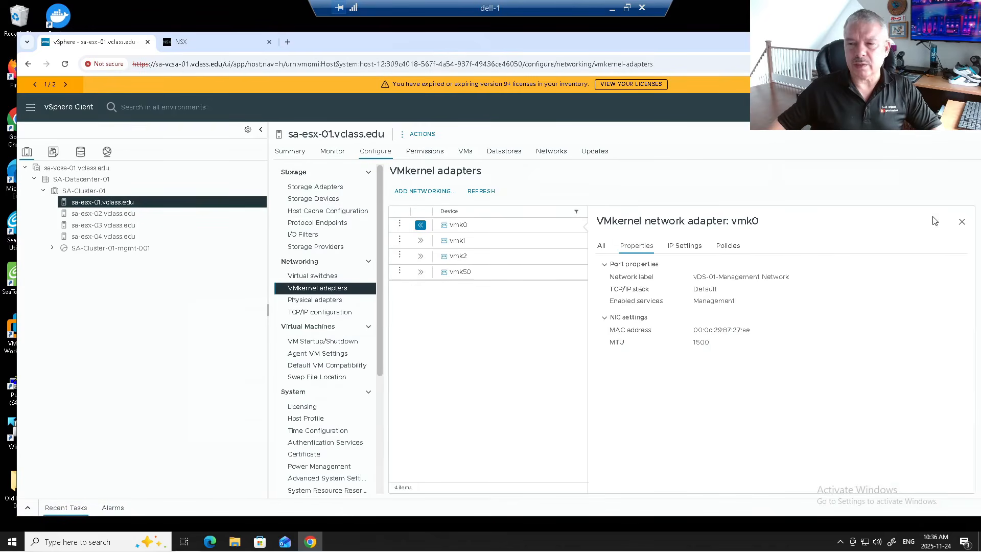
pyautogui.click(961, 222)
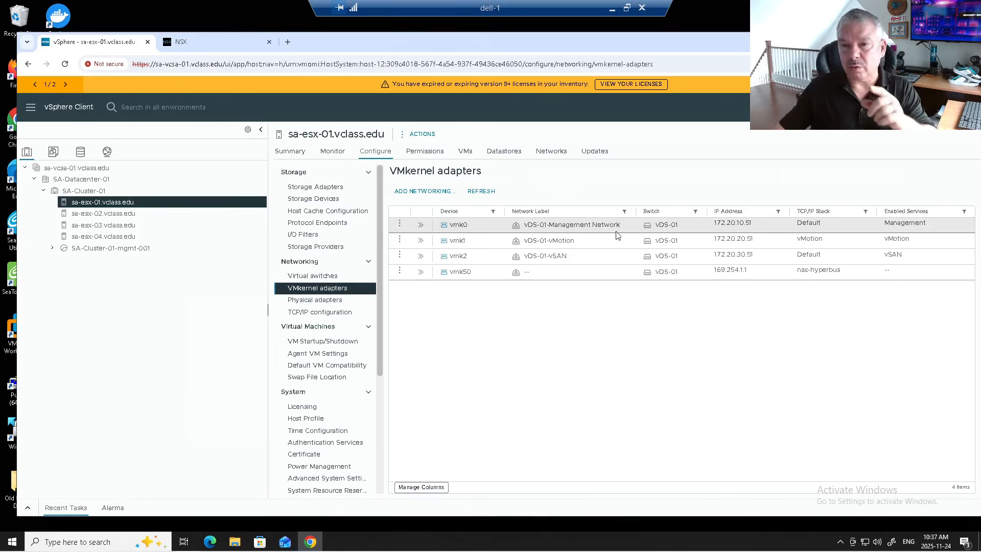
# Compare the properties of VMkernel adapters vmk0 and vmk1, checking the MTU of each.
pyautogui.click(421, 225)
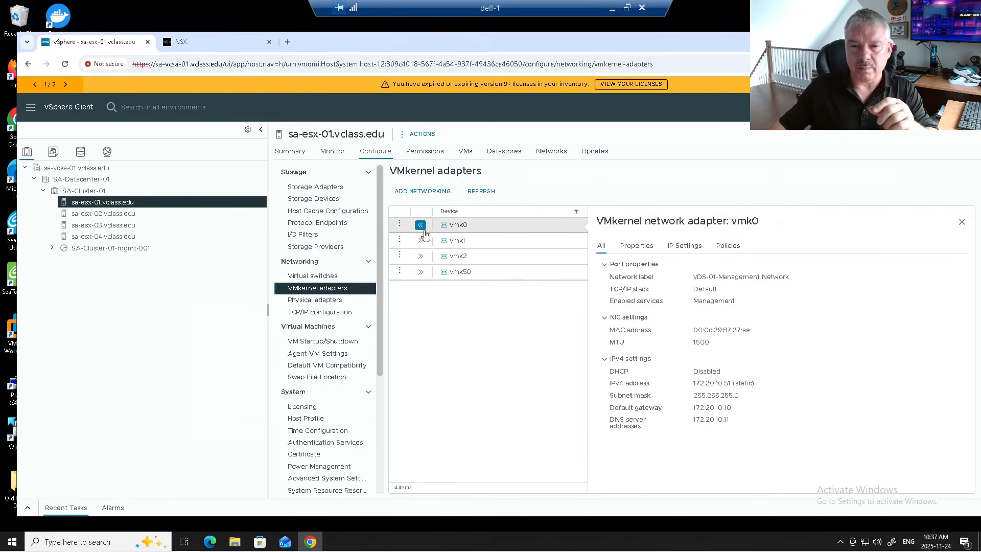
pyautogui.click(648, 250)
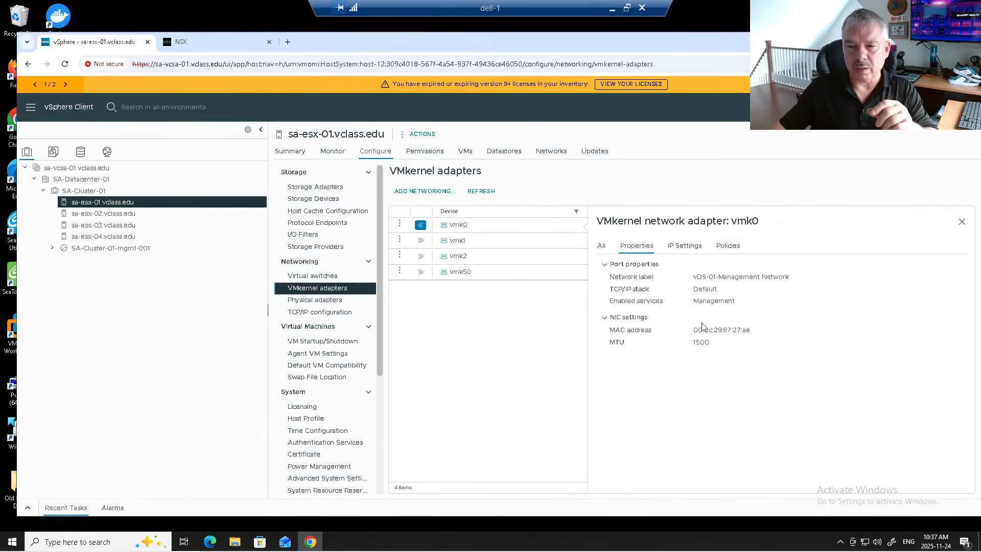
pyautogui.doubleClick(705, 342)
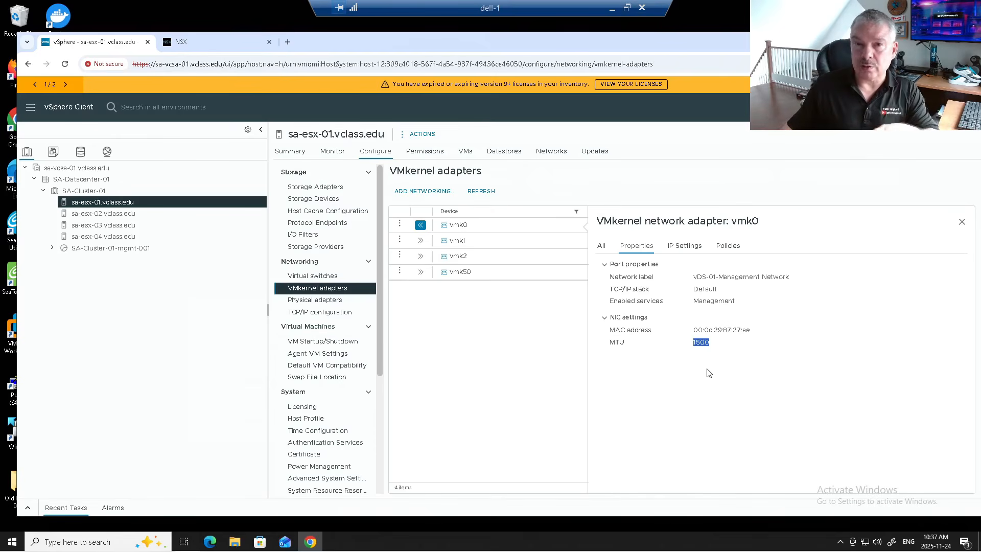
pyautogui.click(455, 240)
pyautogui.click(420, 240)
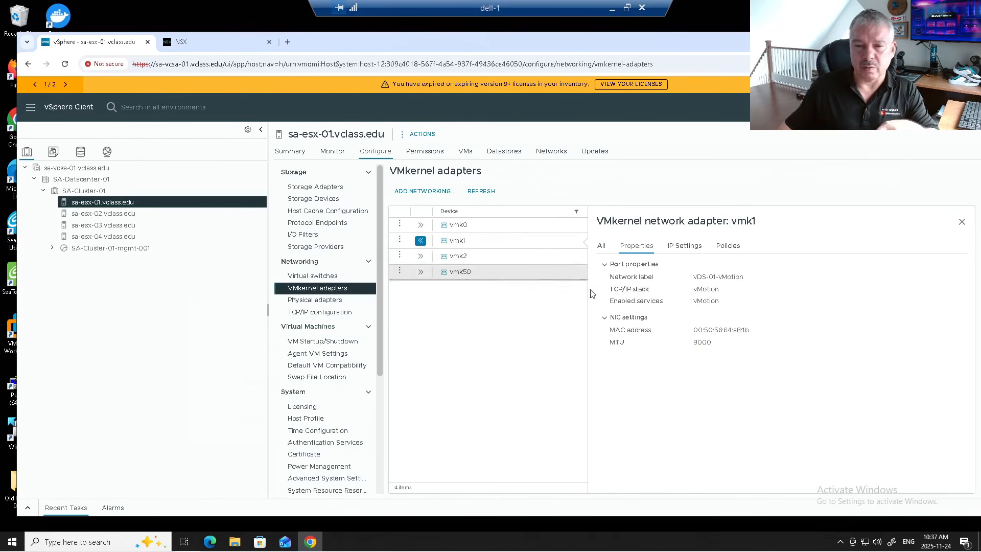
pyautogui.click(419, 226)
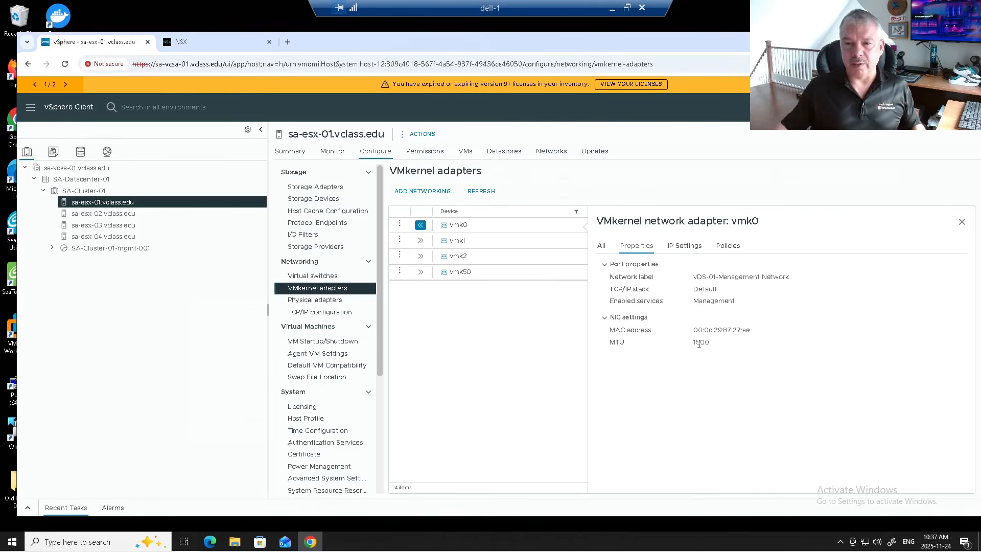
# Inspect the MTU field in the edit settings of vmk0 and leave without saving.
pyautogui.click(399, 227)
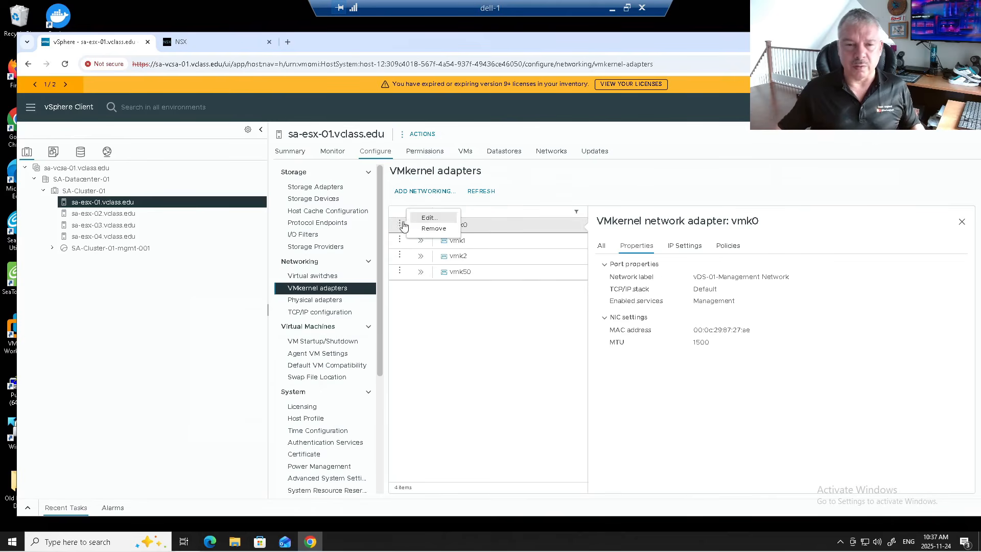
pyautogui.click(433, 218)
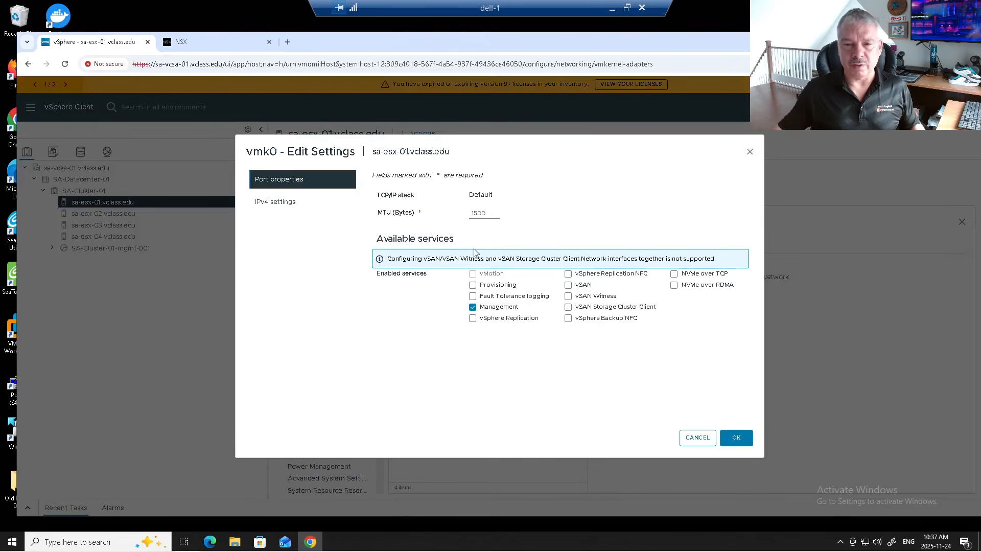
pyautogui.doubleClick(483, 213)
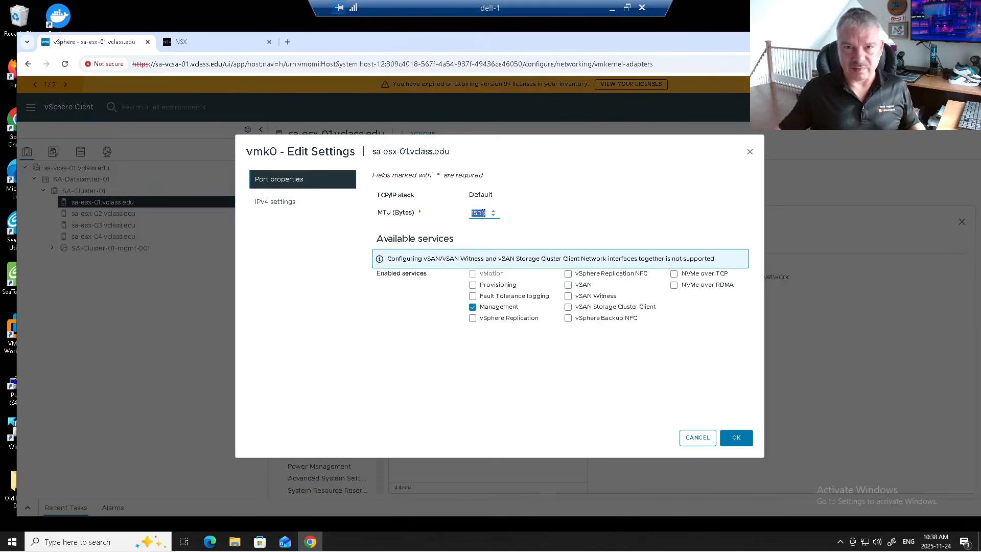
pyautogui.click(699, 437)
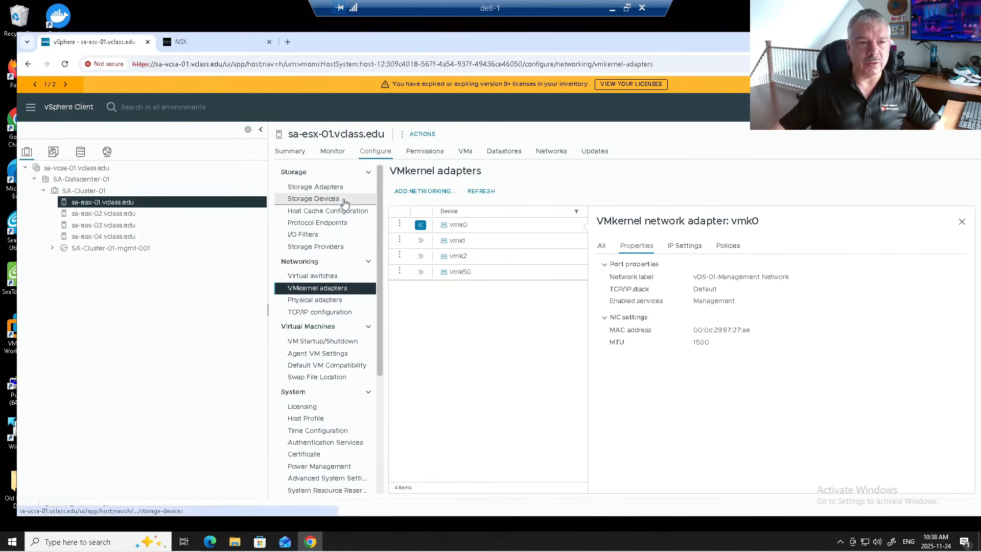
# Show the topology of distributed switch vDS-01 and expand uplink1 through uplink4 to view their NIC adapters.
pyautogui.click(107, 152)
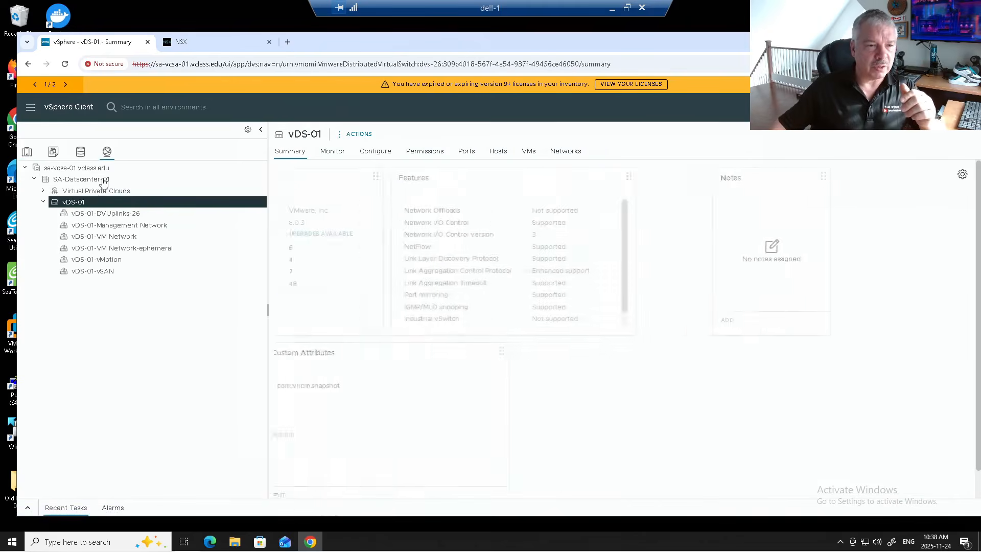
pyautogui.click(369, 153)
pyautogui.click(295, 201)
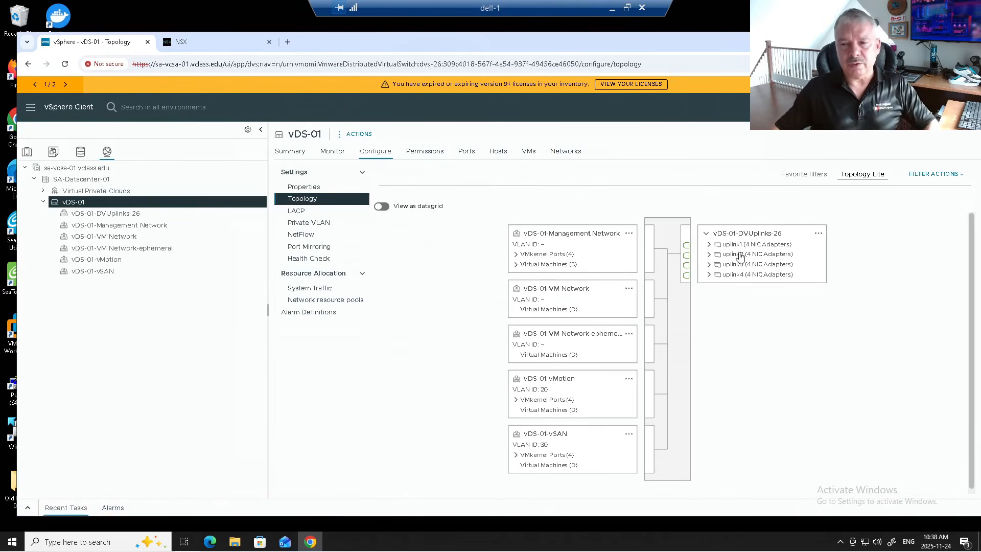
pyautogui.click(710, 245)
pyautogui.click(710, 245)
pyautogui.click(710, 244)
pyautogui.click(709, 295)
pyautogui.click(709, 346)
pyautogui.click(709, 397)
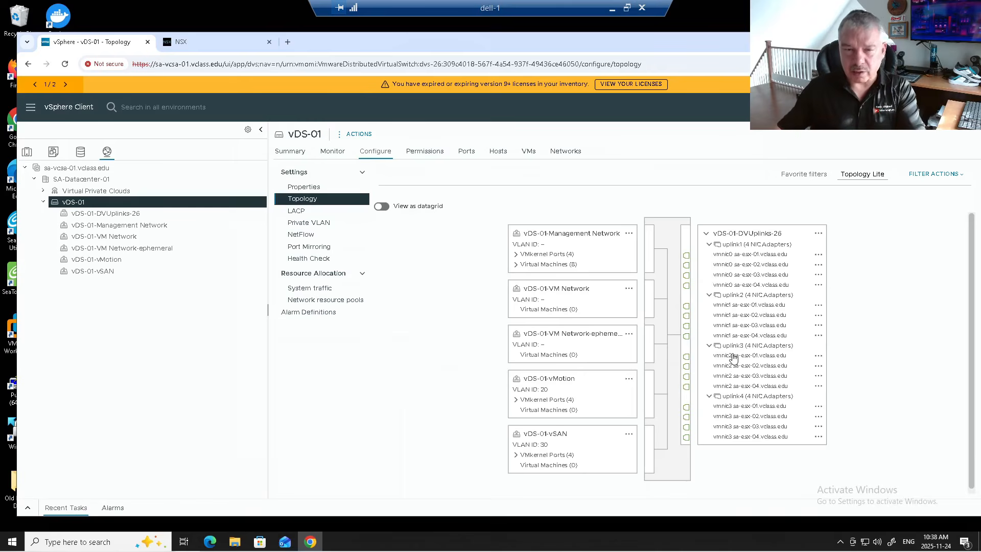
# Switch to NSX Manager and open the host switch list of the existing transport node profile for editing.
pyautogui.click(207, 42)
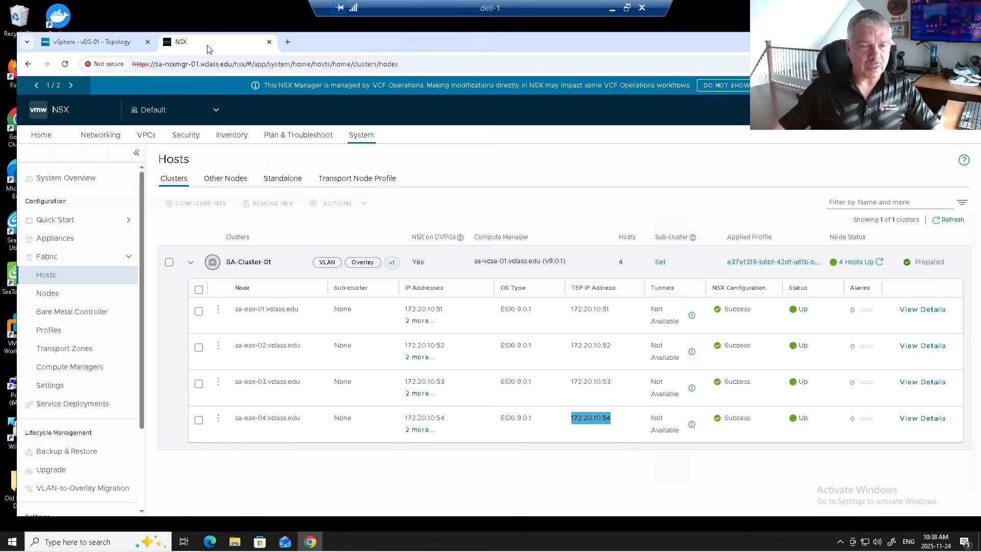
pyautogui.click(336, 179)
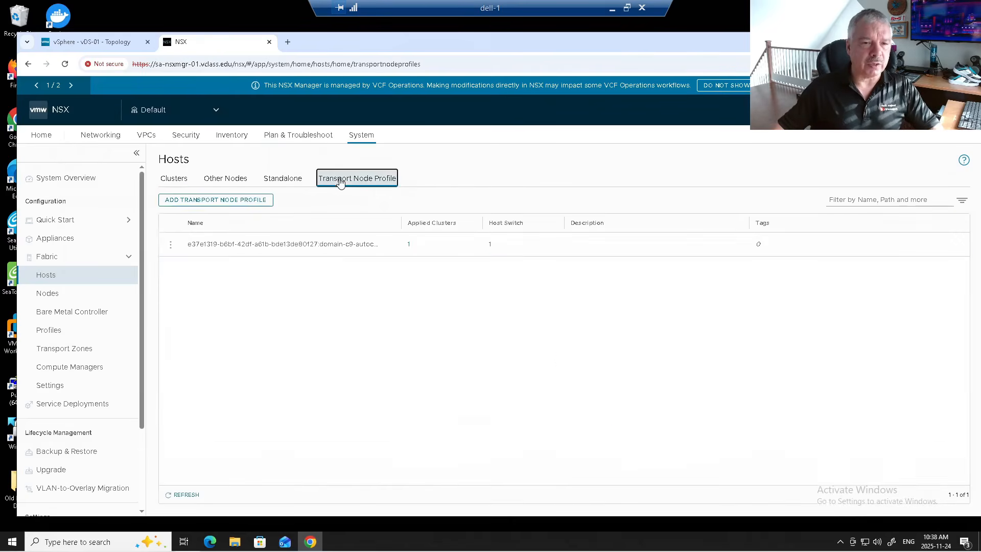
pyautogui.click(169, 244)
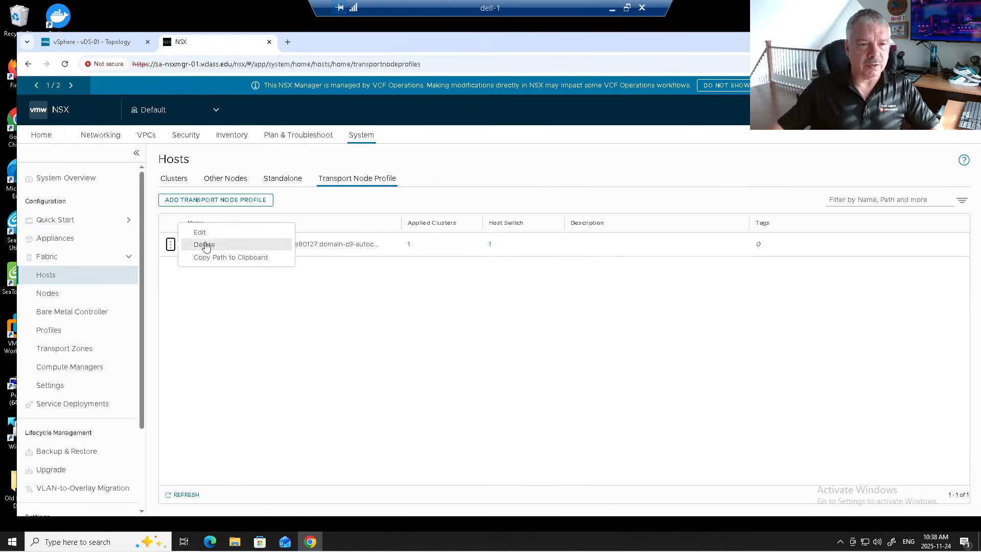
pyautogui.click(205, 233)
pyautogui.click(490, 245)
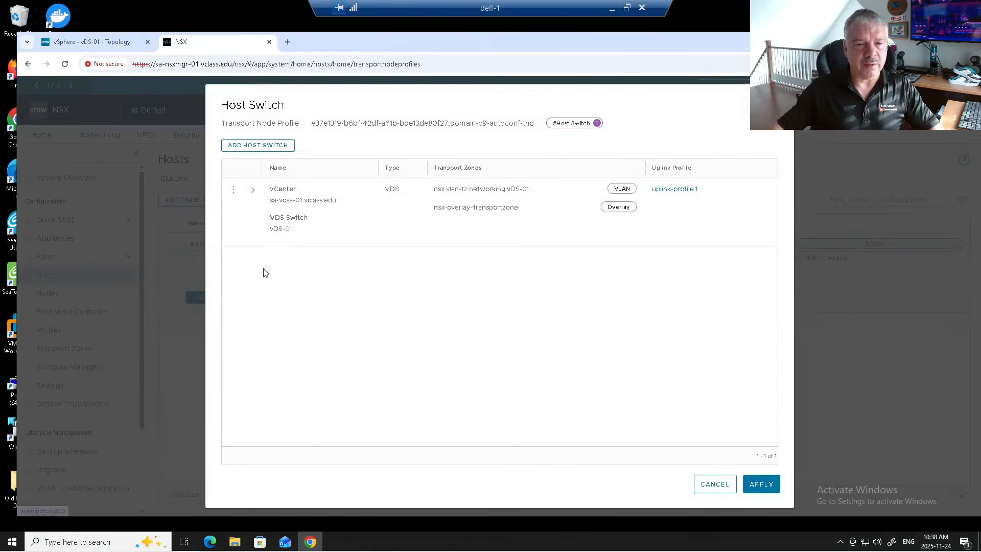
# Edit the vDS-01 host switch and set its IPv4 assignment to Use IP Pool.
pyautogui.click(253, 189)
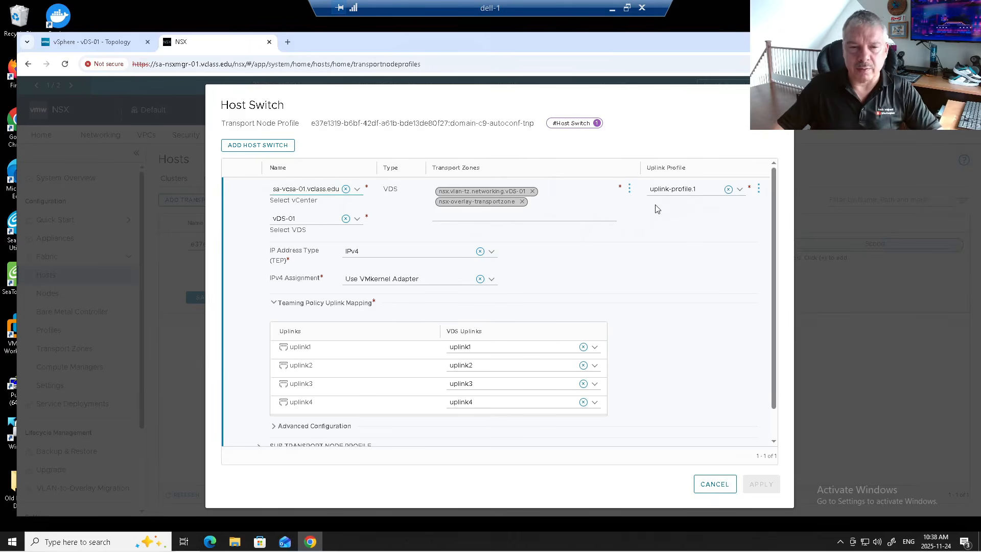
pyautogui.click(388, 285)
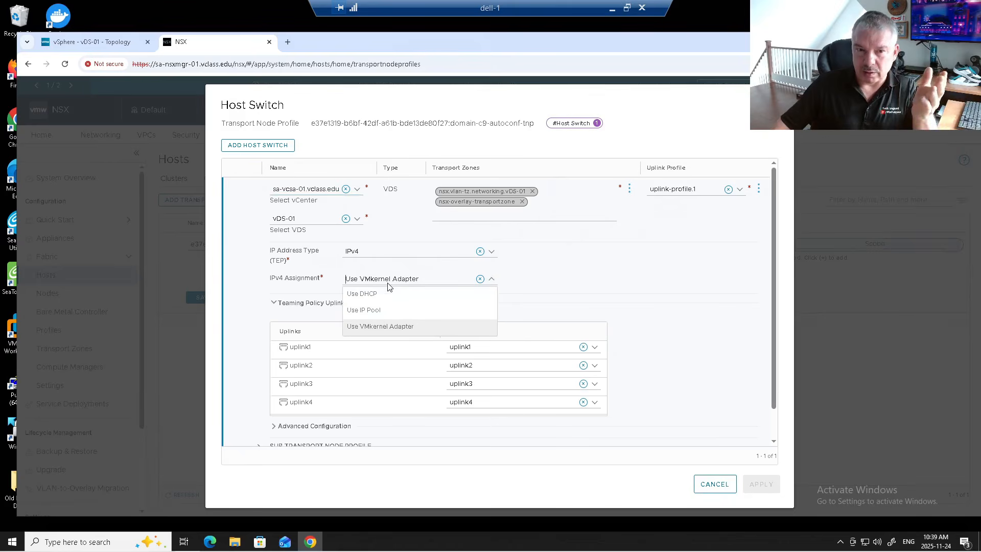
pyautogui.click(392, 312)
# Start a new IPv4 pool named TEP-Pool-Hosts and open its subnet settings.
pyautogui.click(743, 278)
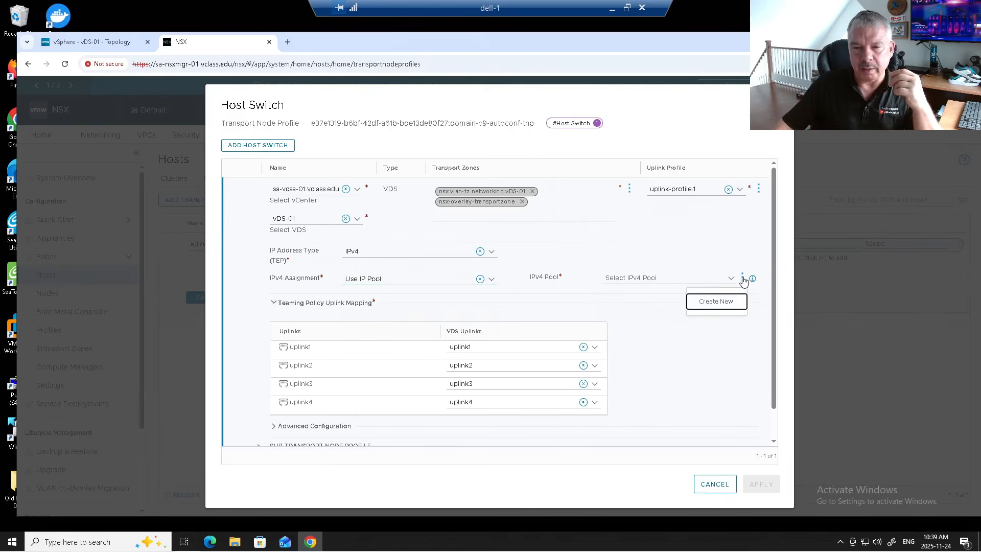
pyautogui.click(715, 301)
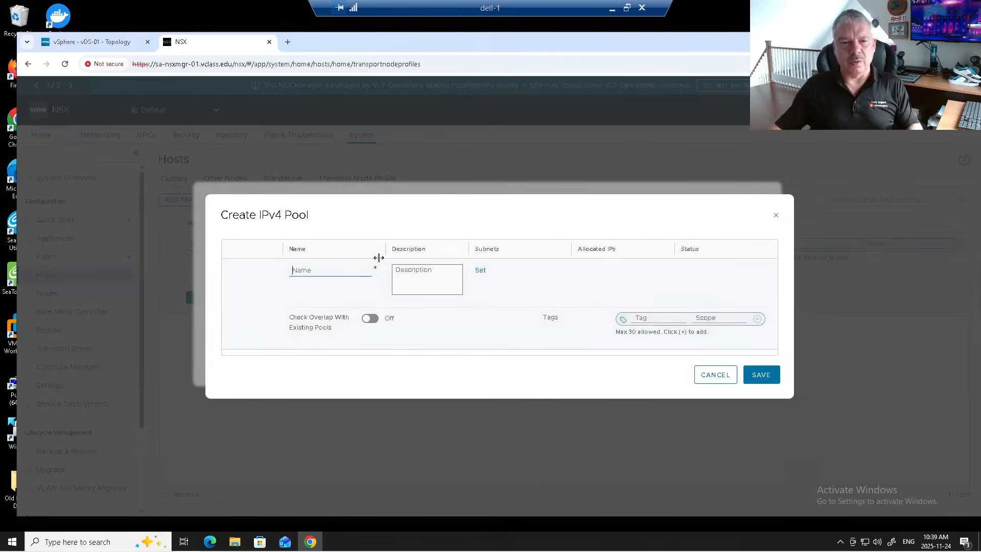
pyautogui.click(319, 272)
pyautogui.write('TEP-Pool-Hosts')
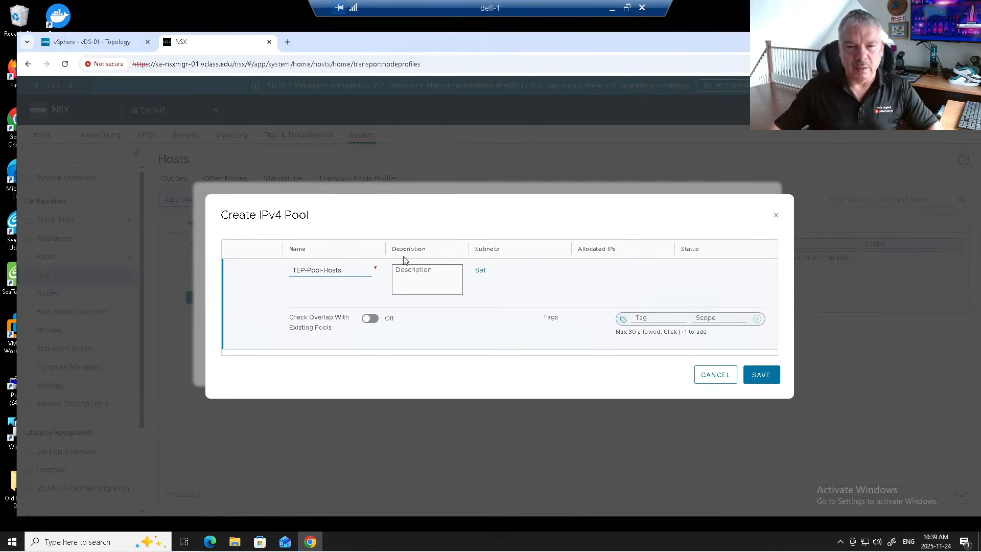
pyautogui.click(480, 270)
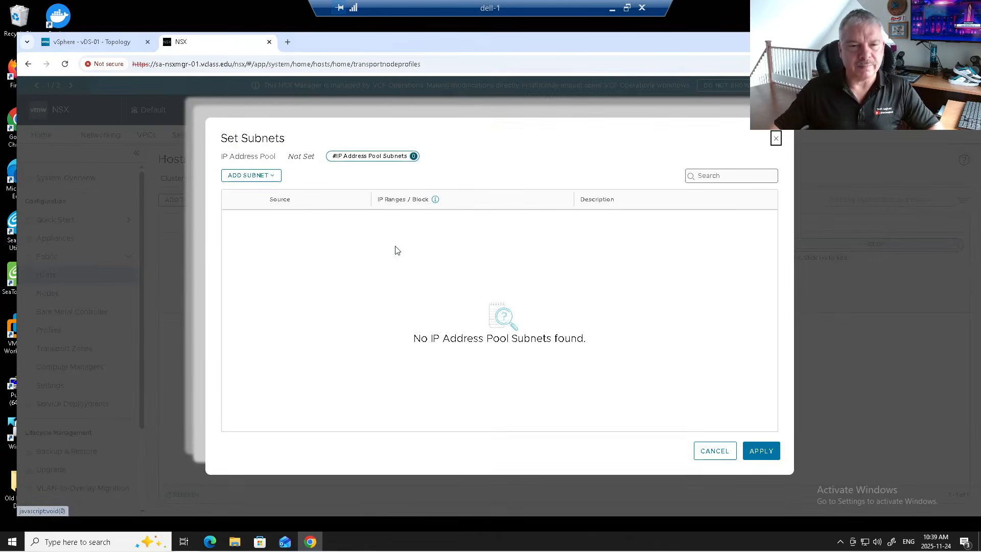
pyautogui.click(249, 176)
pyautogui.click(253, 199)
pyautogui.click(329, 311)
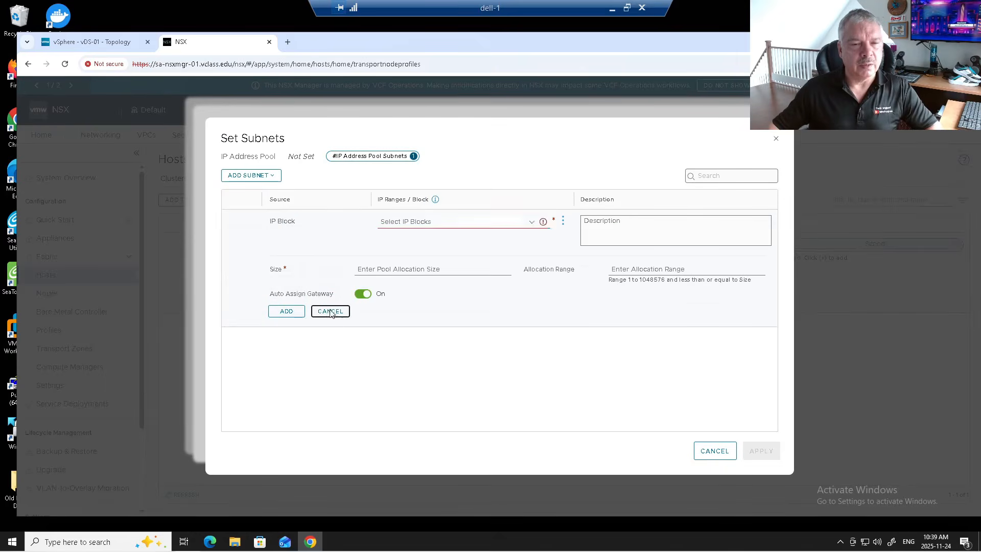
# Add an IP Ranges subnet with the range 172.20.11.50-172.20.11.200 and the CIDR 172.20.11.0/24.
pyautogui.click(261, 185)
pyautogui.click(261, 212)
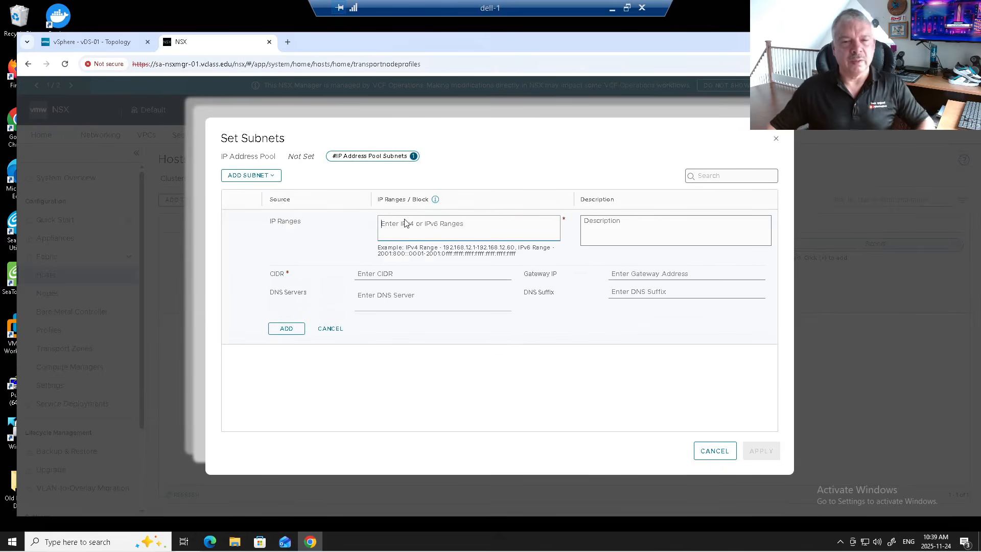
pyautogui.write('172.20.11.50-1')
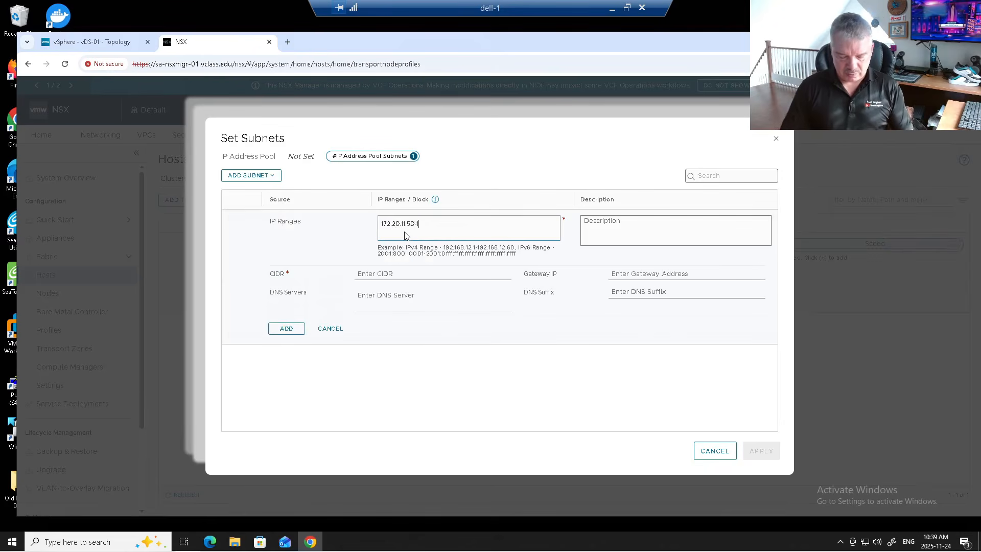
pyautogui.write('72.20.11.200')
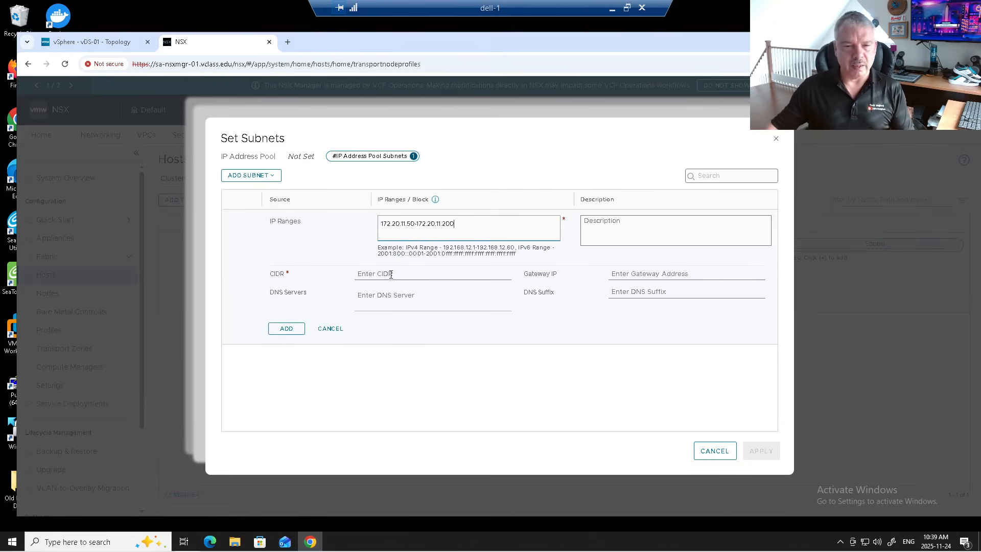
pyautogui.click(391, 274)
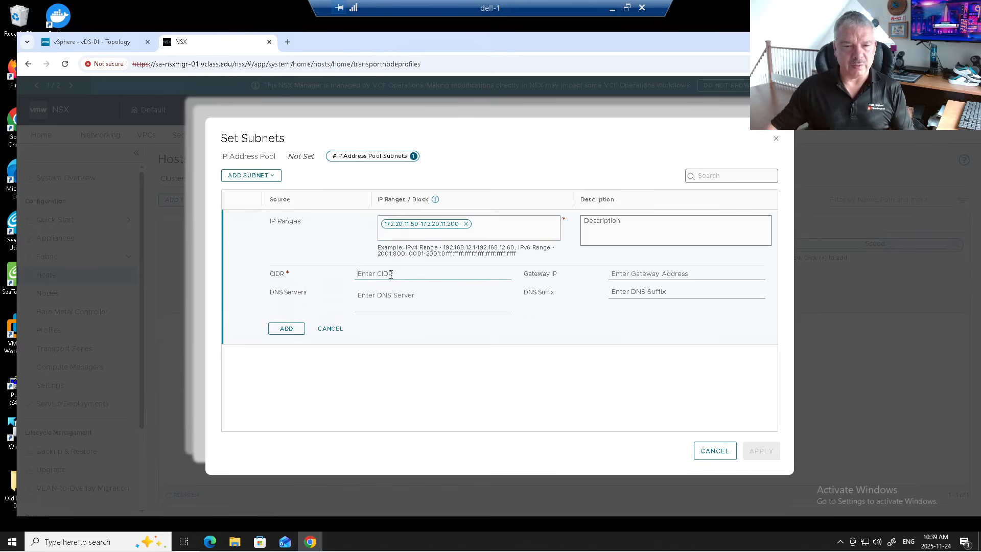
pyautogui.write('172.20.11.0/24')
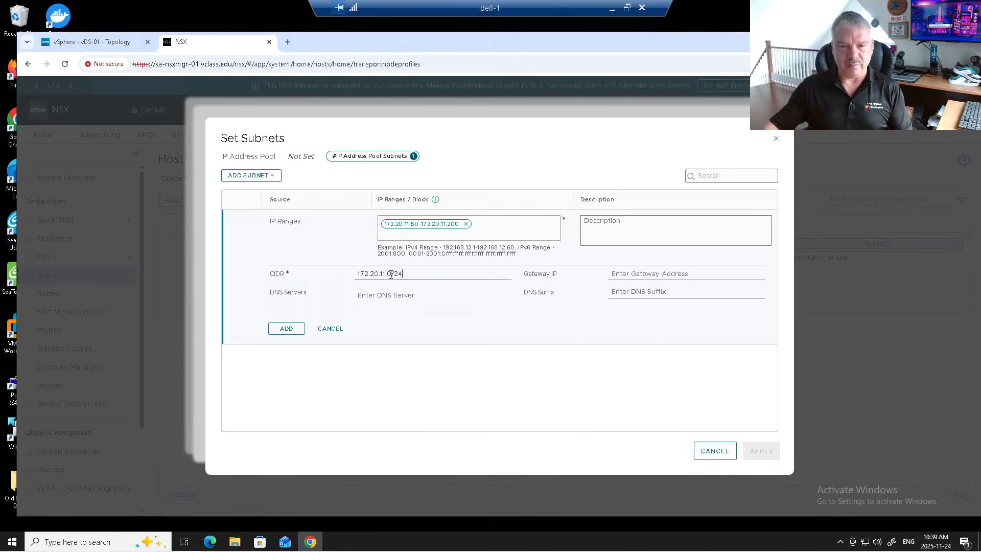
# Set the subnet's gateway IP to 172.20.11.10, apply the subnet, and save the TEP-Pool-Hosts pool.
pyautogui.click(628, 277)
pyautogui.write('187')
pyautogui.press('BackSpace')
pyautogui.write('172.20.11.10')
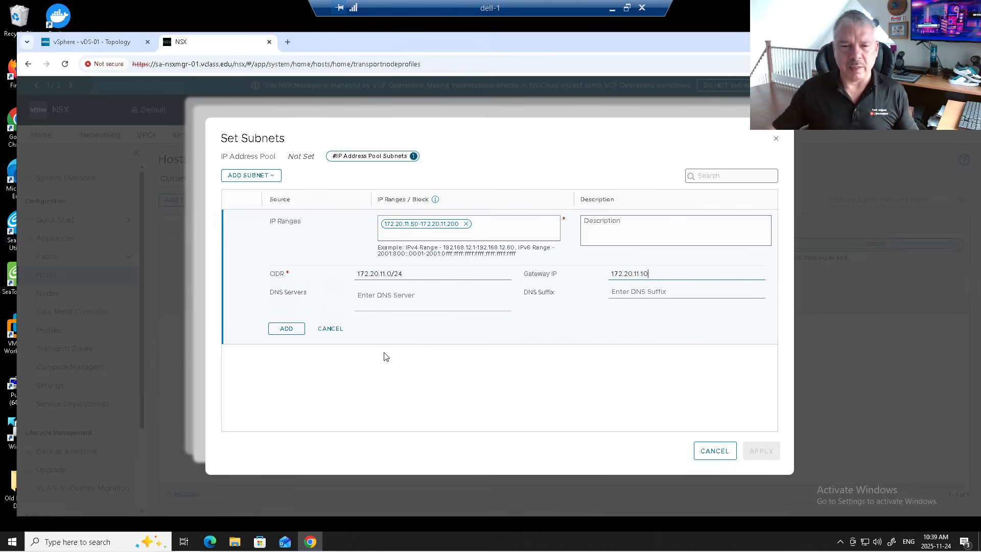
pyautogui.click(286, 330)
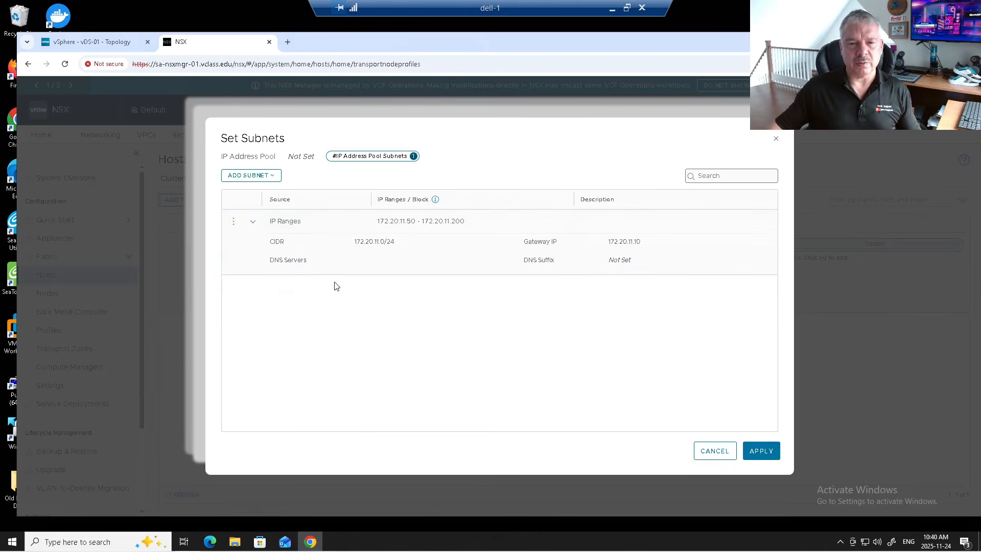
pyautogui.click(756, 452)
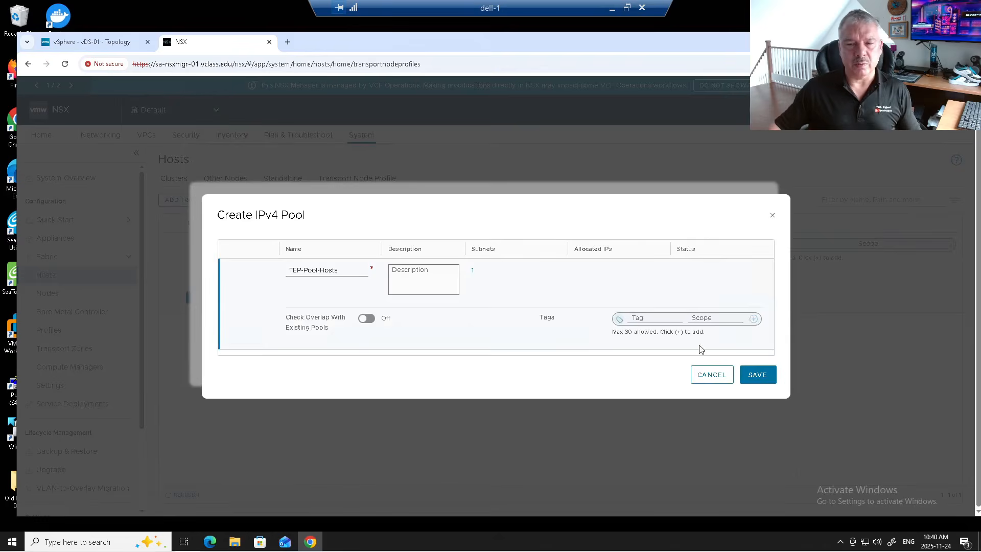
pyautogui.click(772, 377)
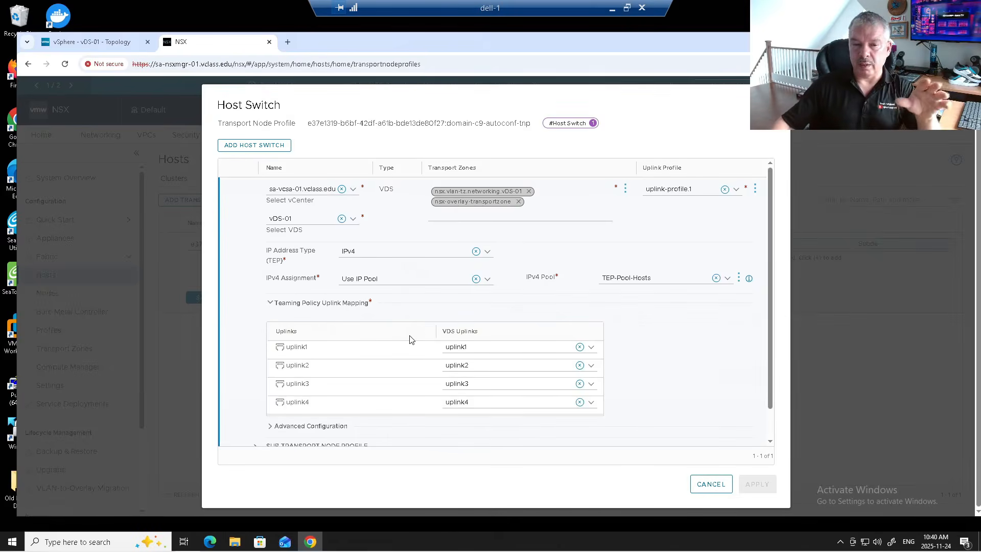
# Apply the vDS-01 host switch with the TEP-Pool-Hosts pool and save the transport node profile.
pyautogui.scroll(-1, 667, 377)
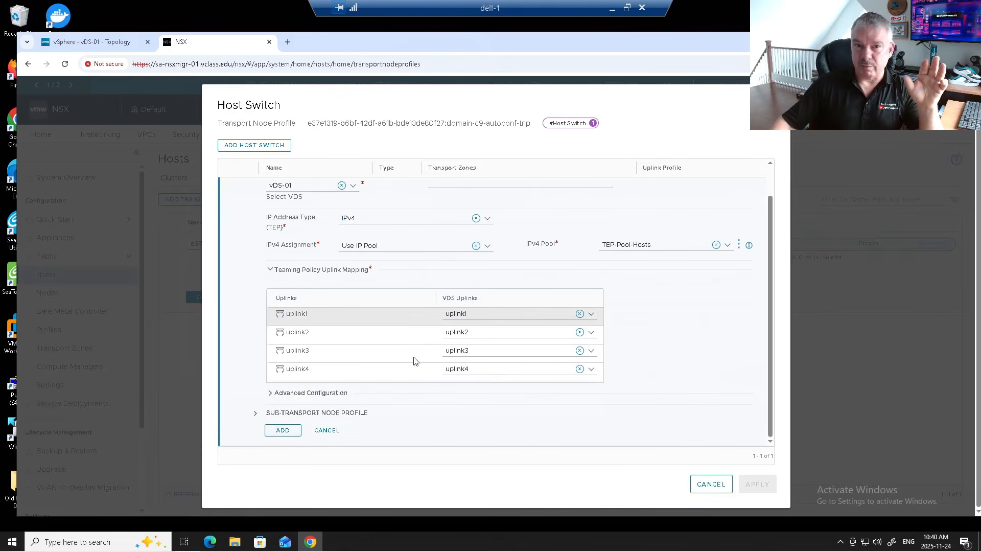
pyautogui.click(280, 430)
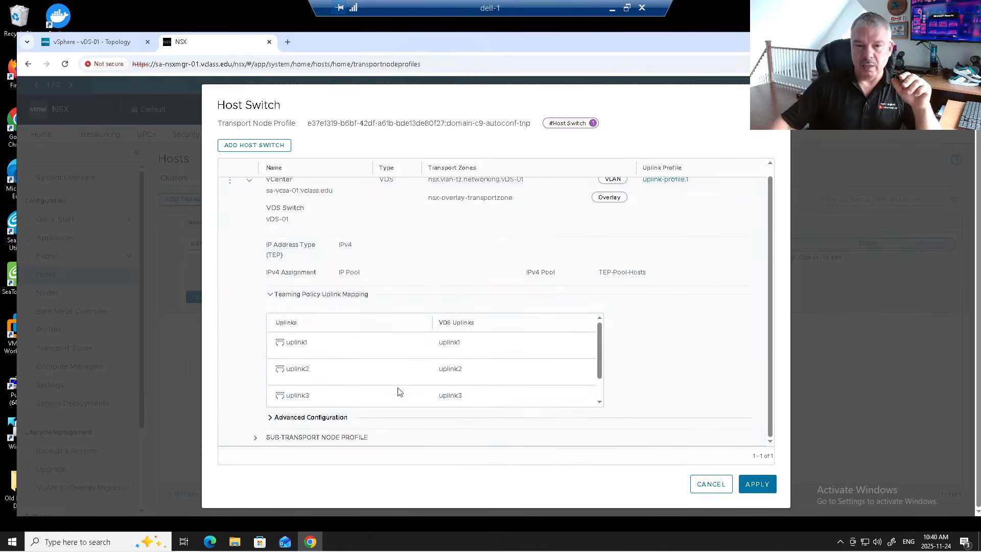
pyautogui.click(756, 484)
pyautogui.click(204, 297)
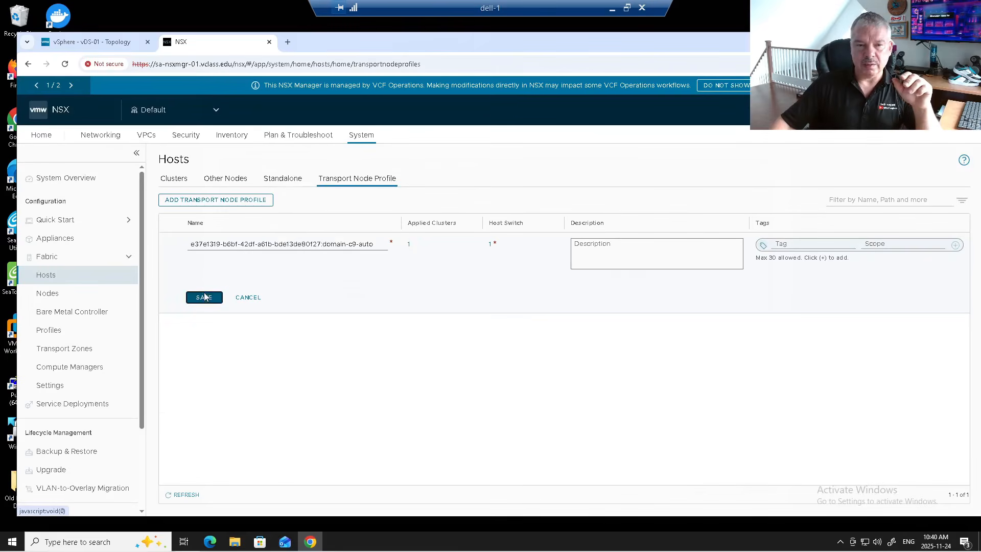
# Expand SA-Cluster-01 in the host clusters and view all TEP IP addresses of sa-esx-01.
pyautogui.click(169, 181)
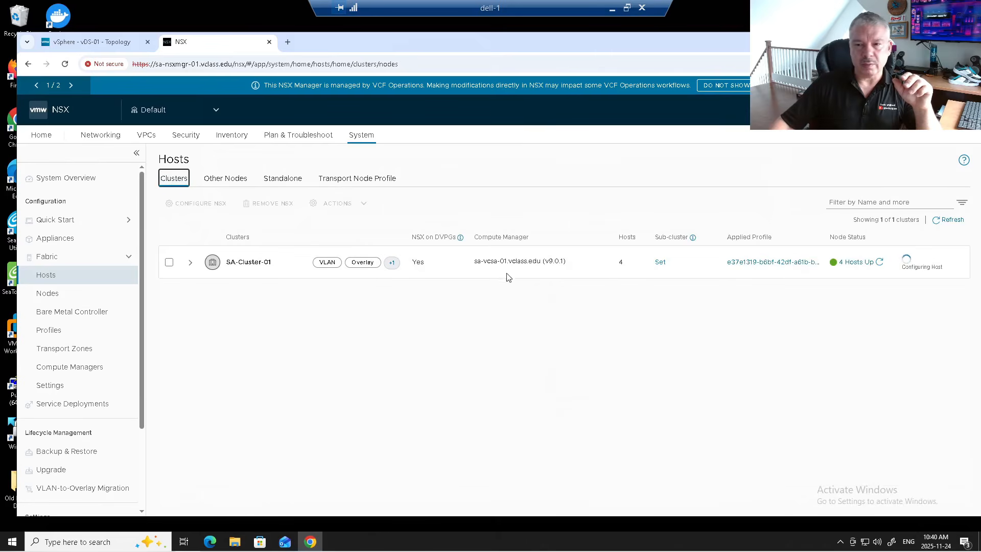
pyautogui.click(190, 262)
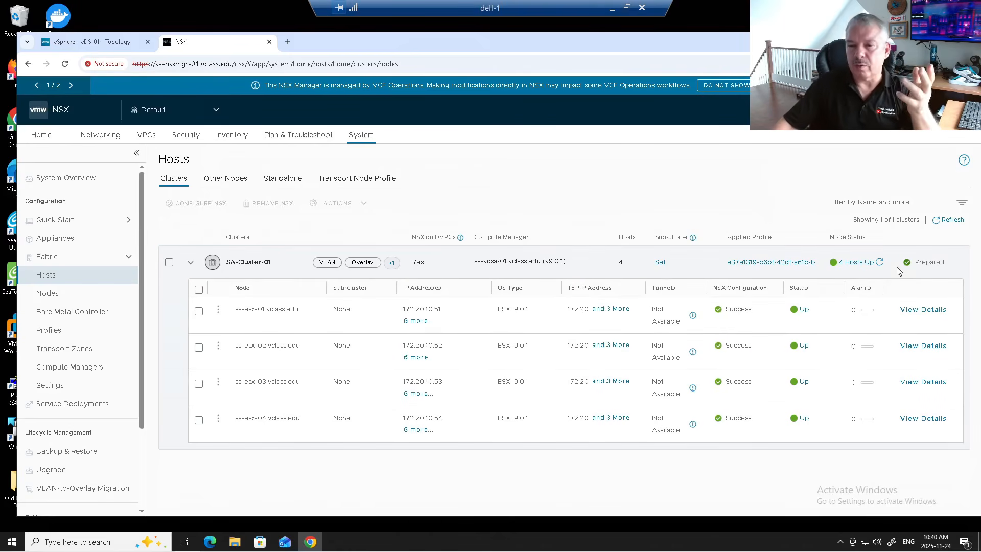
pyautogui.click(611, 309)
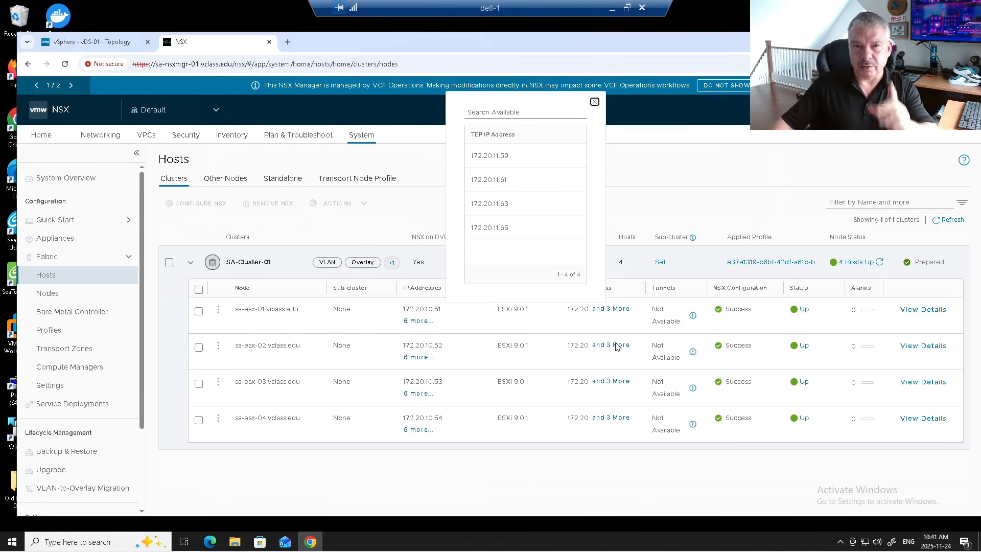
pyautogui.click(344, 184)
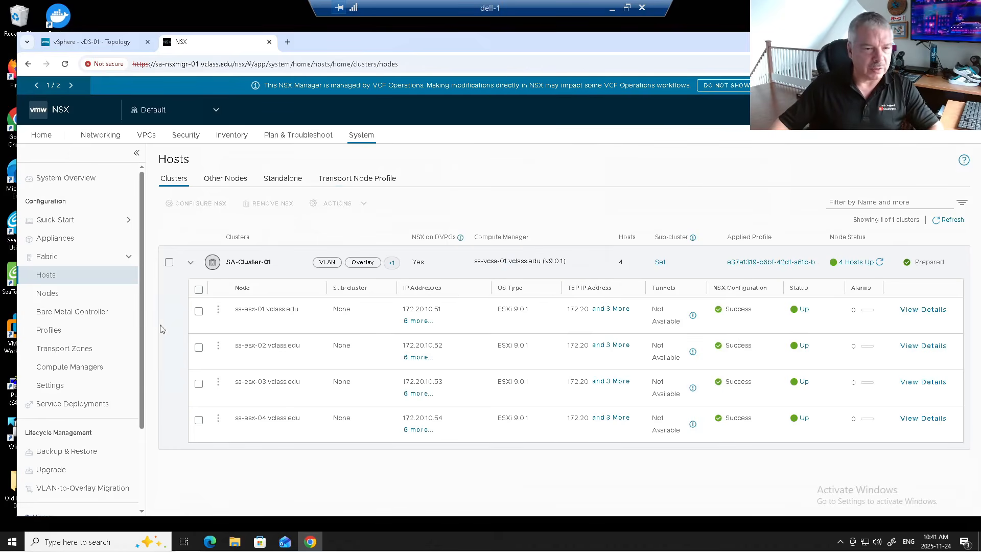
# Review the active uplinks of the uplink profile uplink-profile.1, set its transport VLAN to 11, and save it.
pyautogui.click(88, 328)
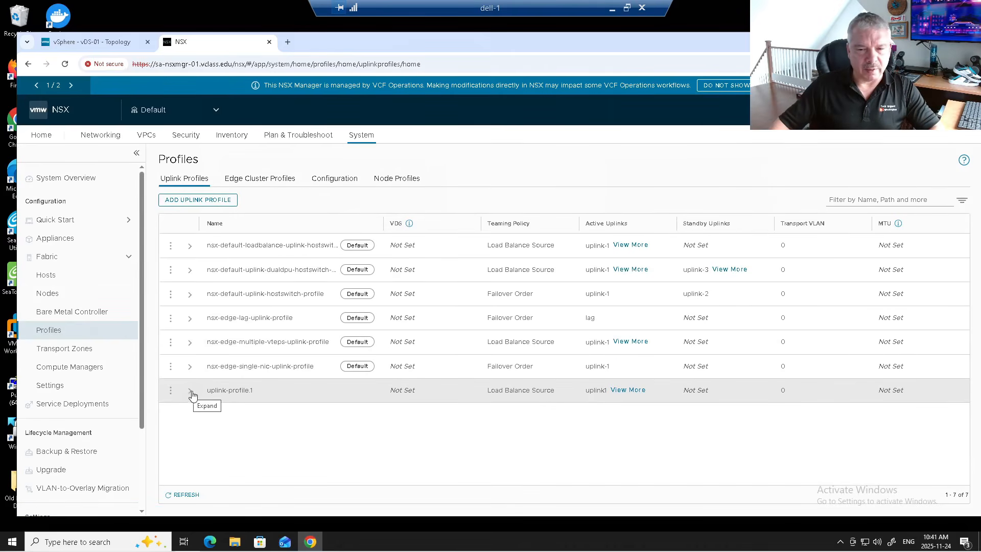
pyautogui.click(625, 390)
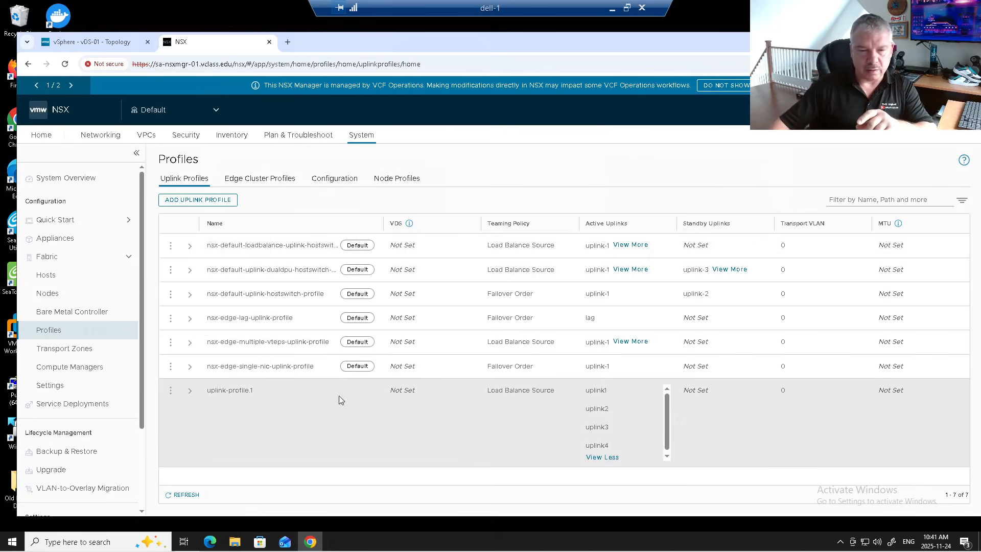
pyautogui.click(170, 390)
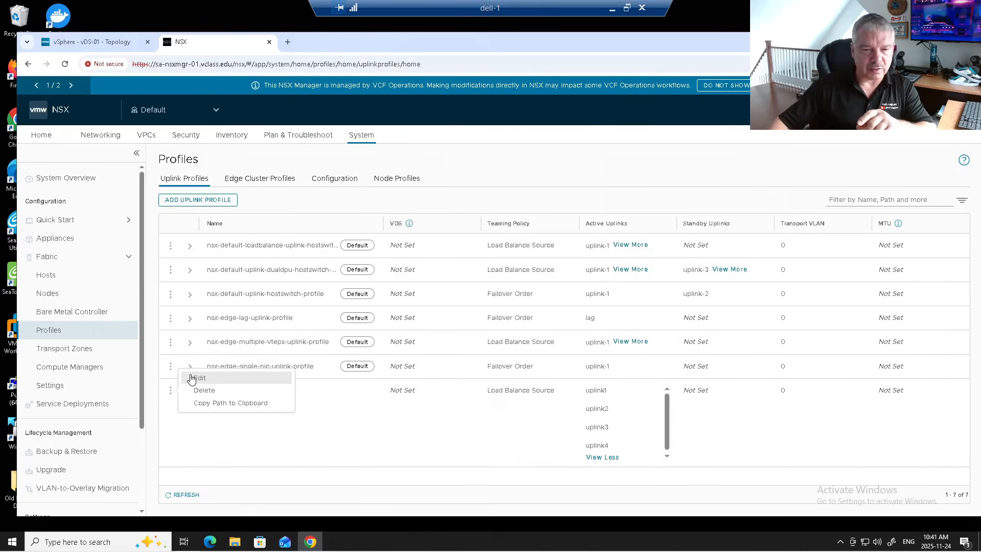
pyautogui.click(191, 378)
pyautogui.click(786, 392)
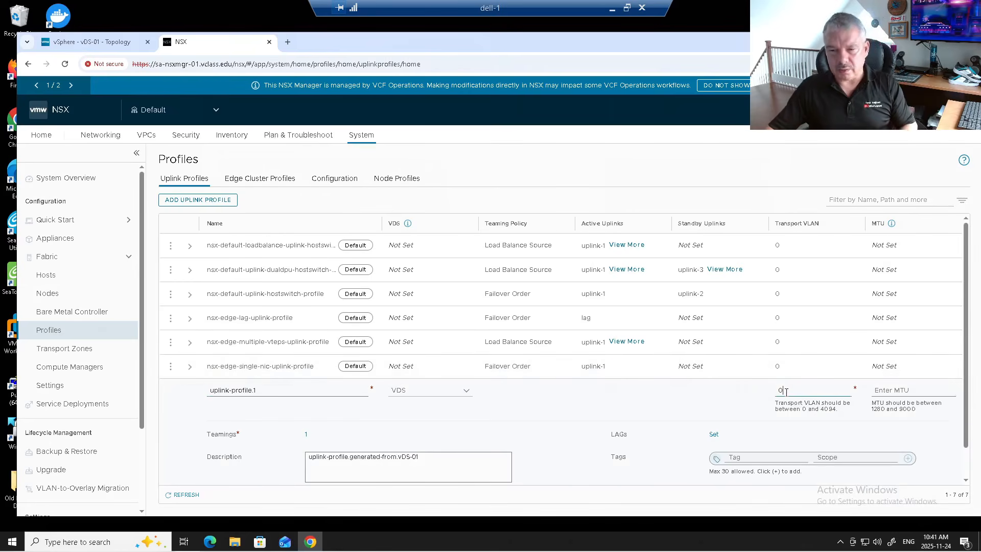
pyautogui.press('BackSpace')
pyautogui.write('11')
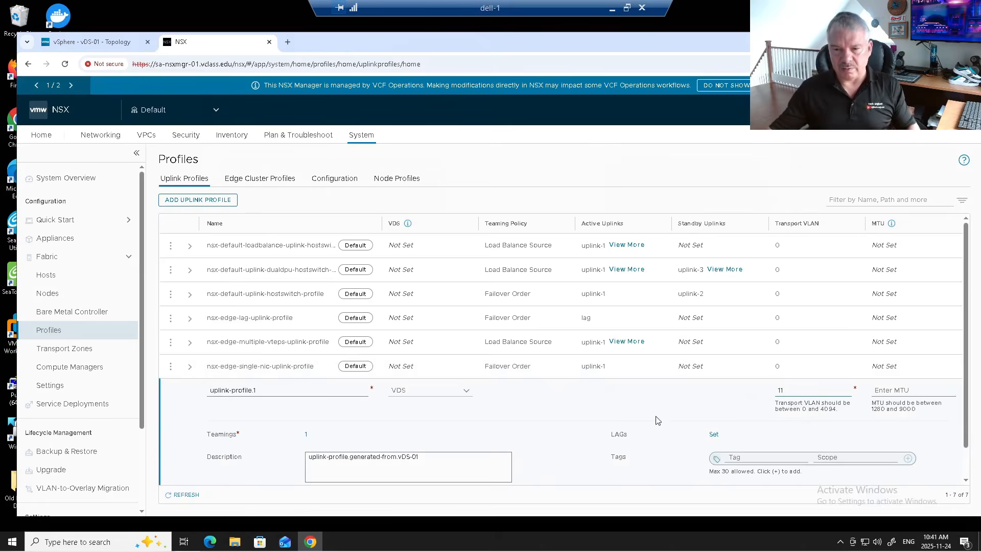
pyautogui.scroll(-1, 657, 420)
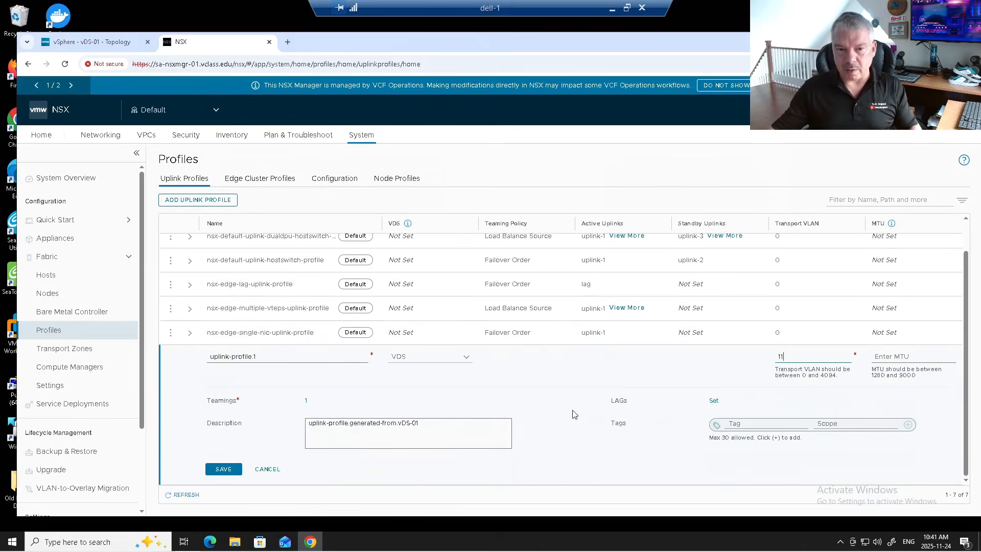
pyautogui.click(223, 470)
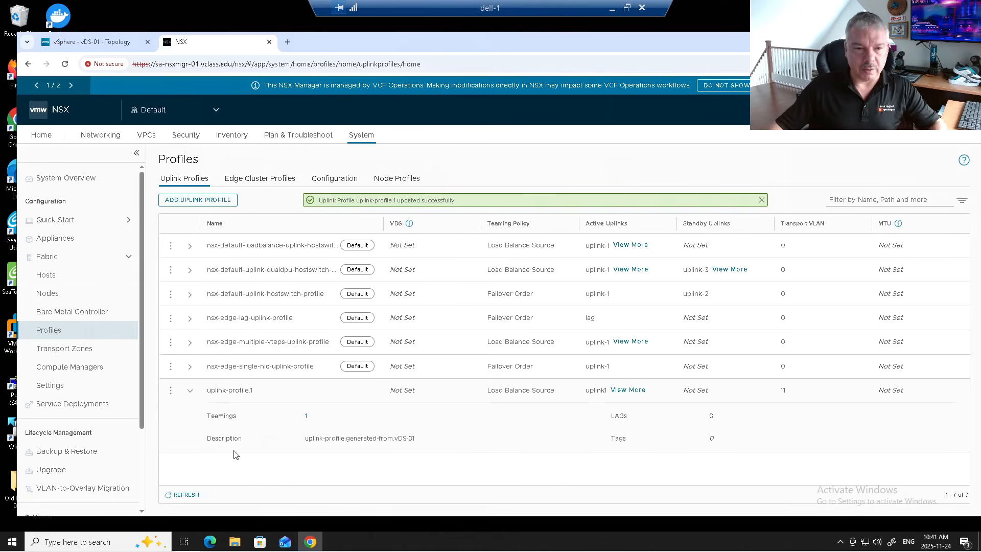
# Reopen the vDS-01 host switch of the existing transport node profile for editing.
pyautogui.click(63, 284)
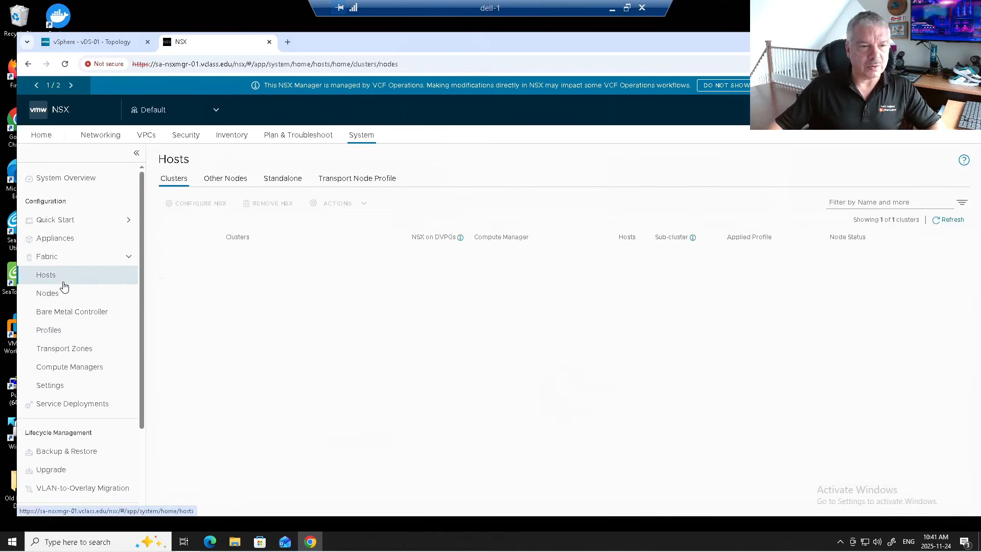
pyautogui.click(379, 183)
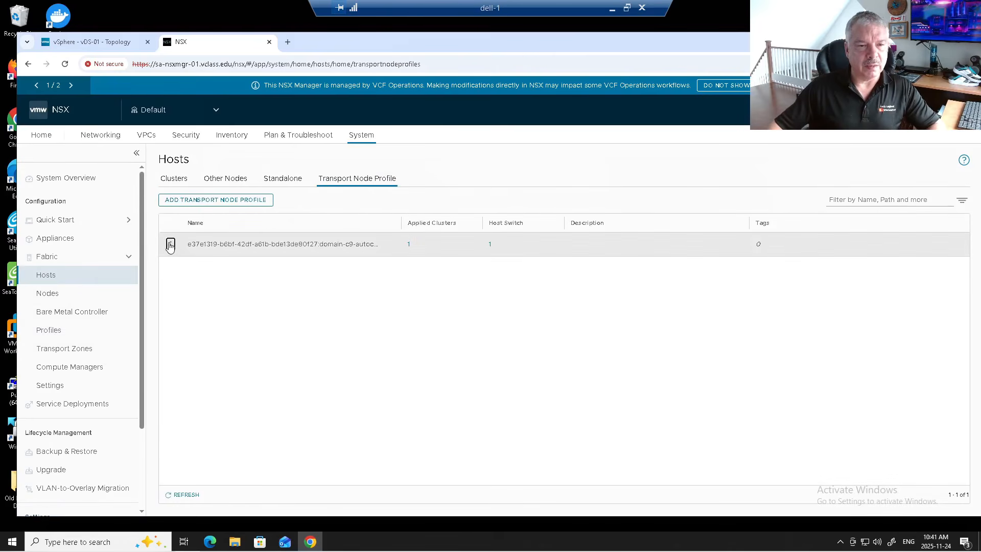
pyautogui.click(171, 243)
pyautogui.click(200, 233)
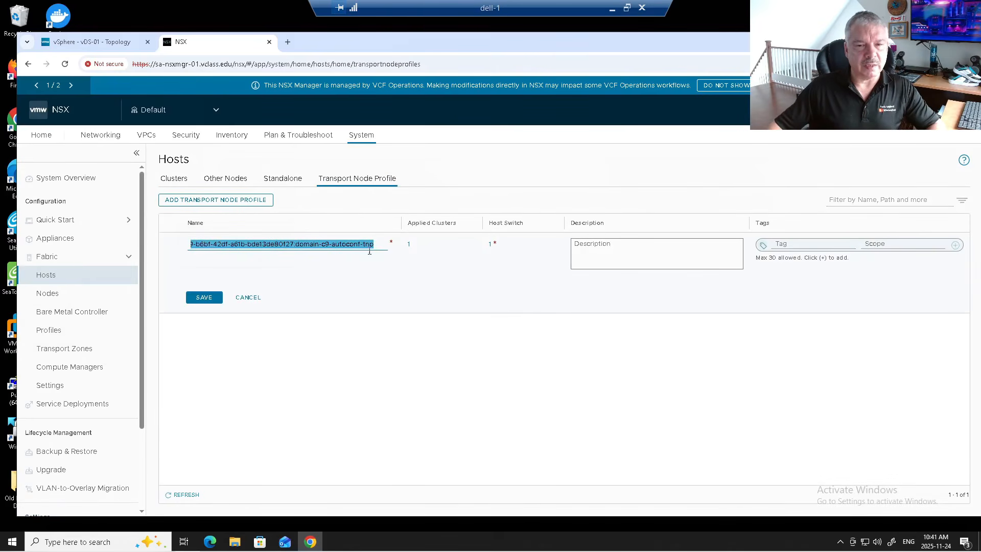
pyautogui.click(489, 245)
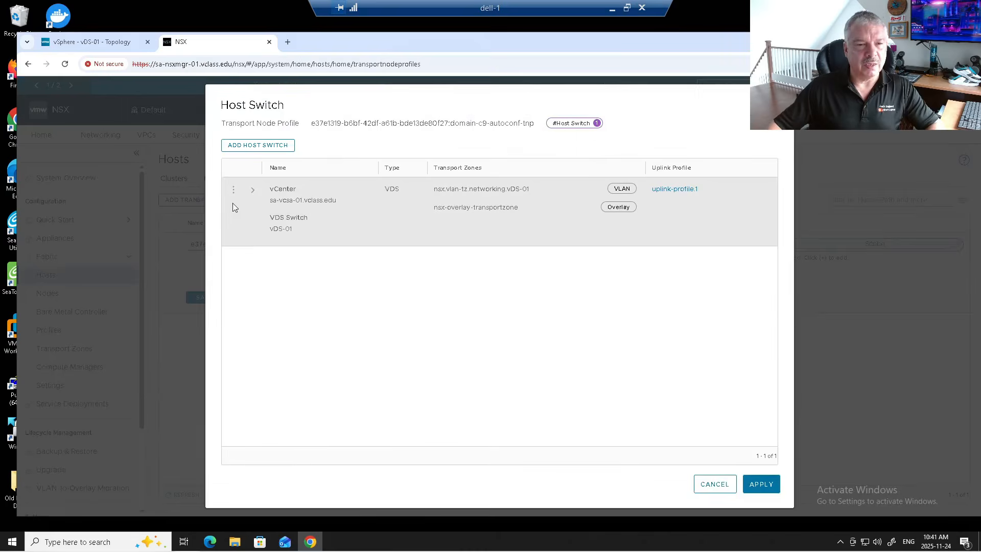
pyautogui.click(233, 190)
pyautogui.click(256, 185)
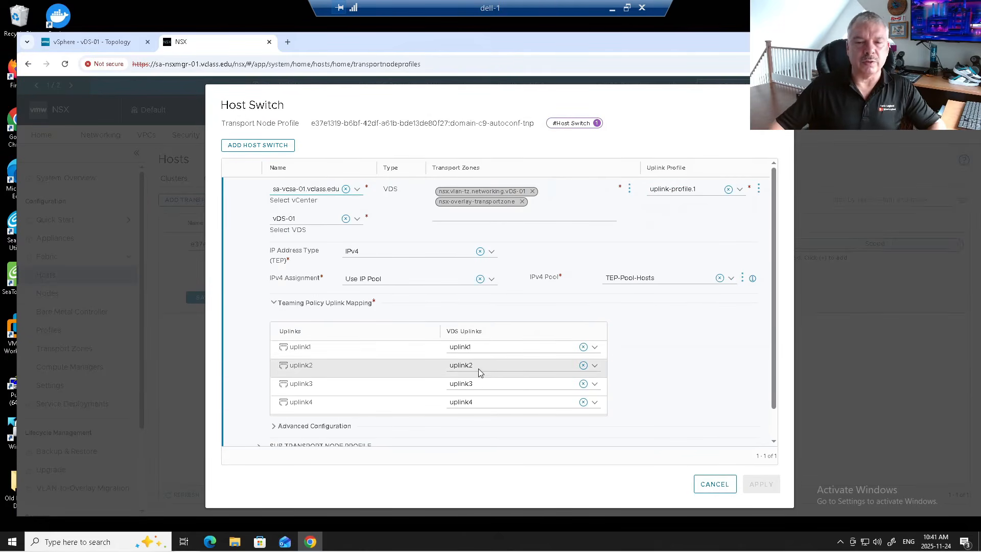
# Clear the VDS uplink mappings for uplink1 and uplink2, apply the host switch, and save the transport node profile.
pyautogui.click(584, 347)
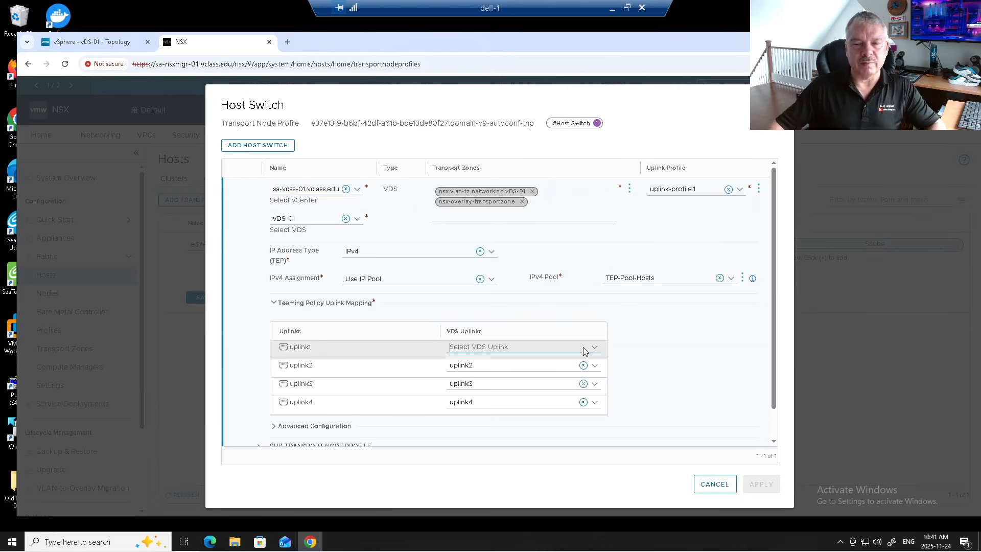
pyautogui.click(583, 366)
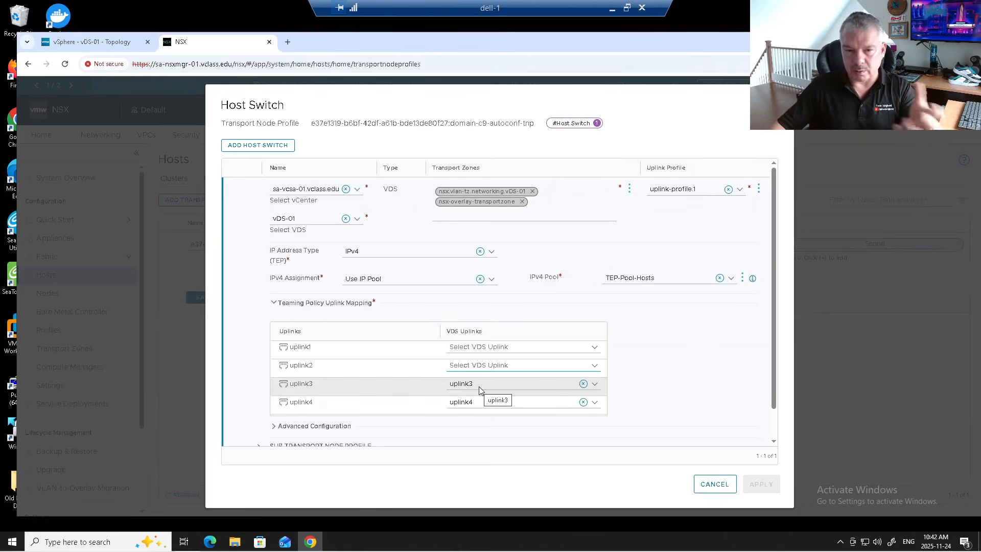
pyautogui.scroll(-1, 619, 384)
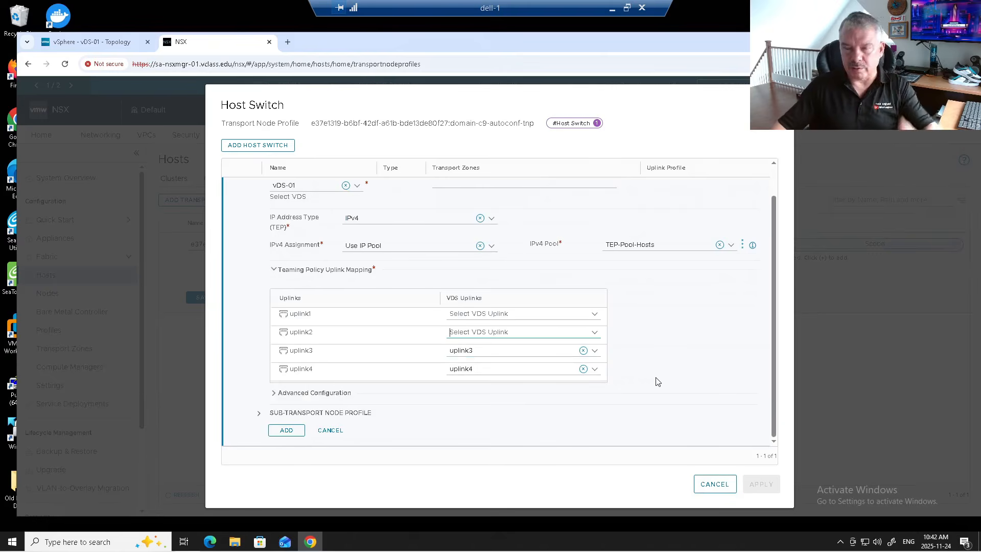
pyautogui.click(286, 431)
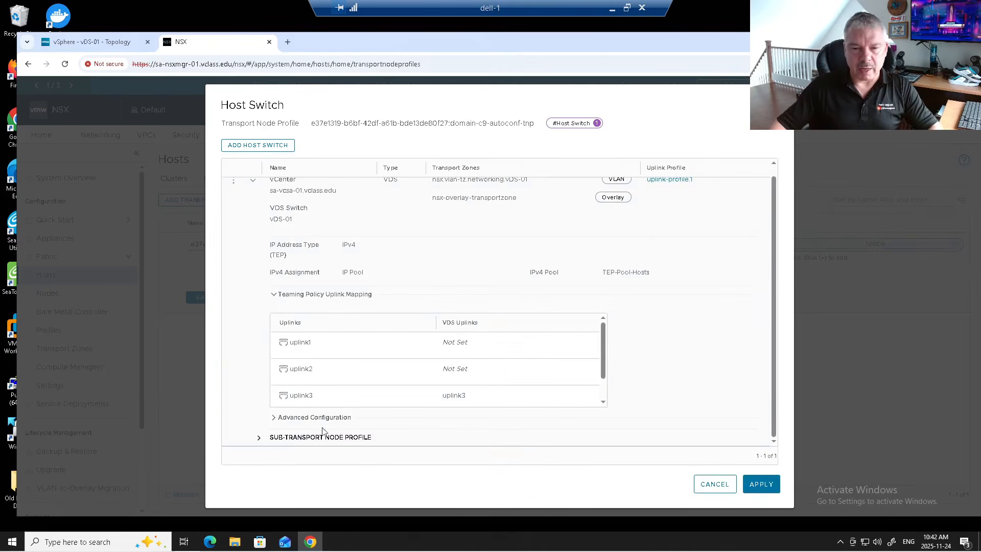
pyautogui.click(761, 484)
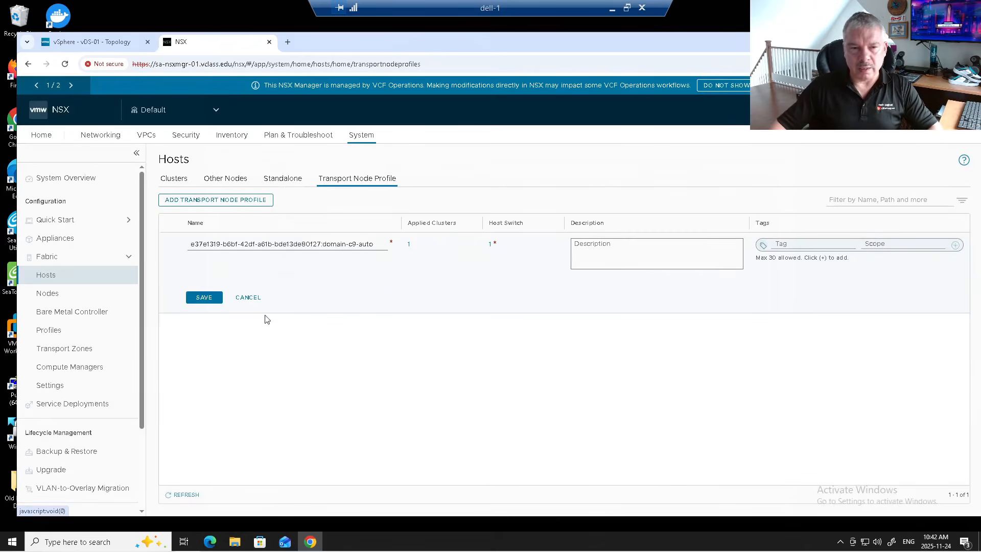
pyautogui.click(200, 298)
# Return to the host clusters, expand SA-Cluster-01, and check the full list of TEP IP addresses assigned to sa-esx-01.
pyautogui.click(174, 179)
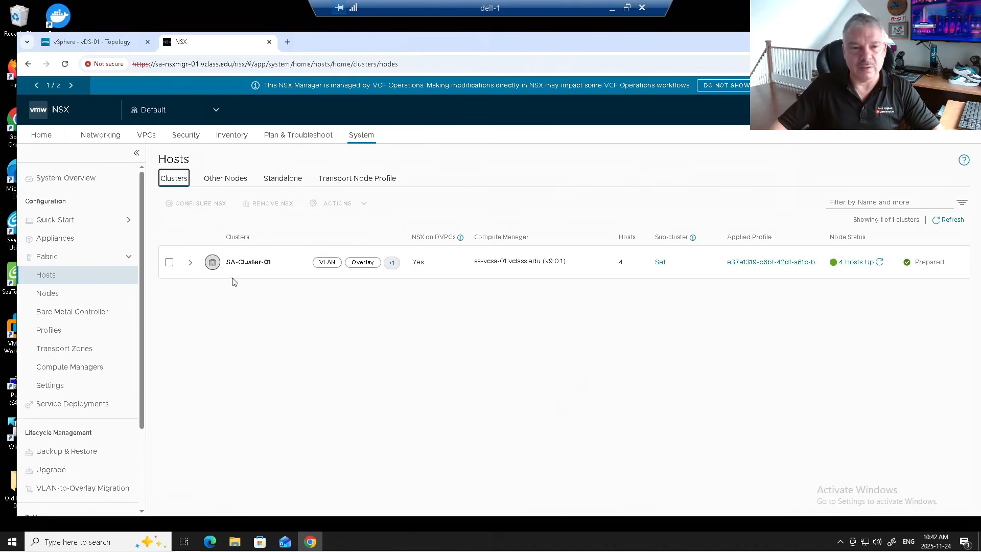
pyautogui.click(191, 263)
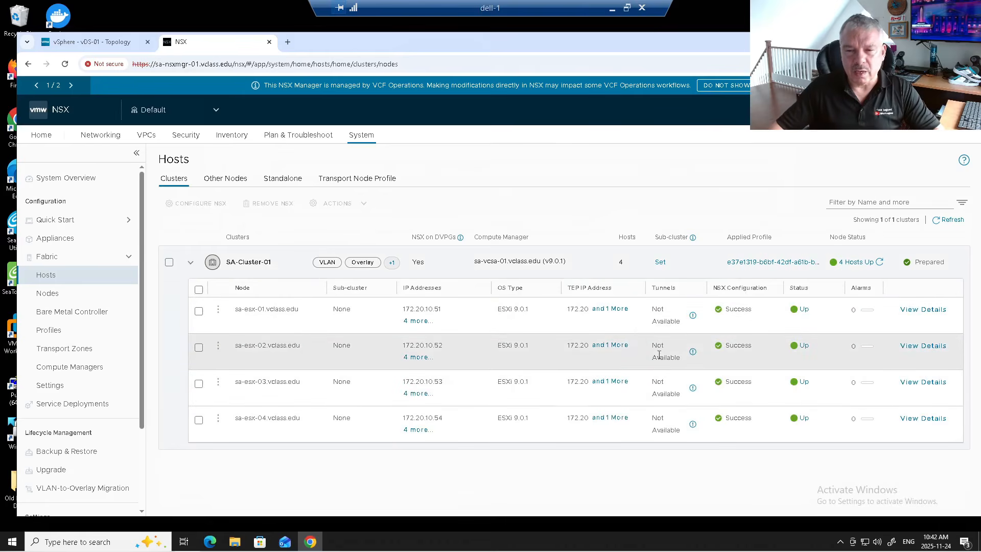
pyautogui.click(611, 310)
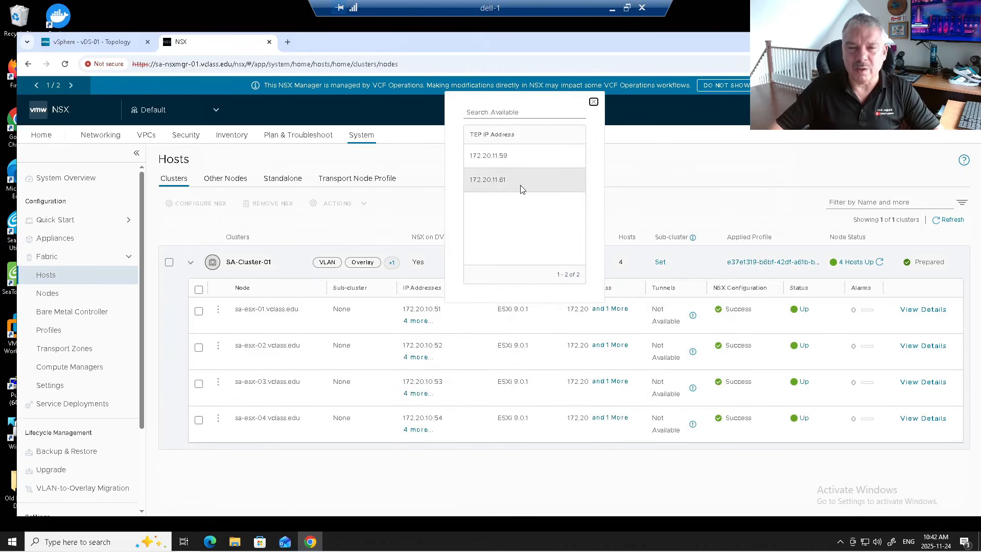
pyautogui.click(612, 353)
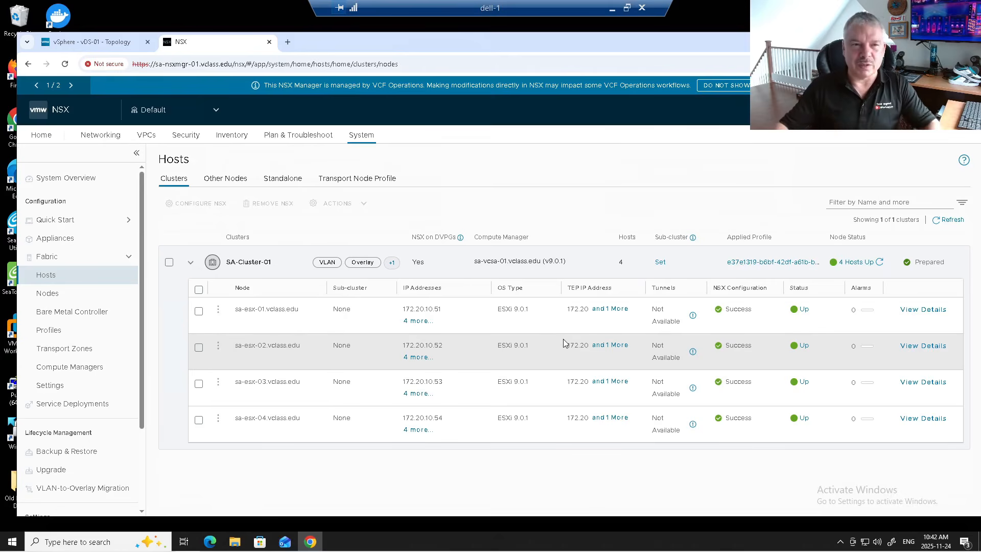
# Switch to the vSphere Client and examine the nsx-overlay adapters vmk10 and vmk11 in the full VMkernel adapter list of host sa-esx-01.
pyautogui.click(102, 46)
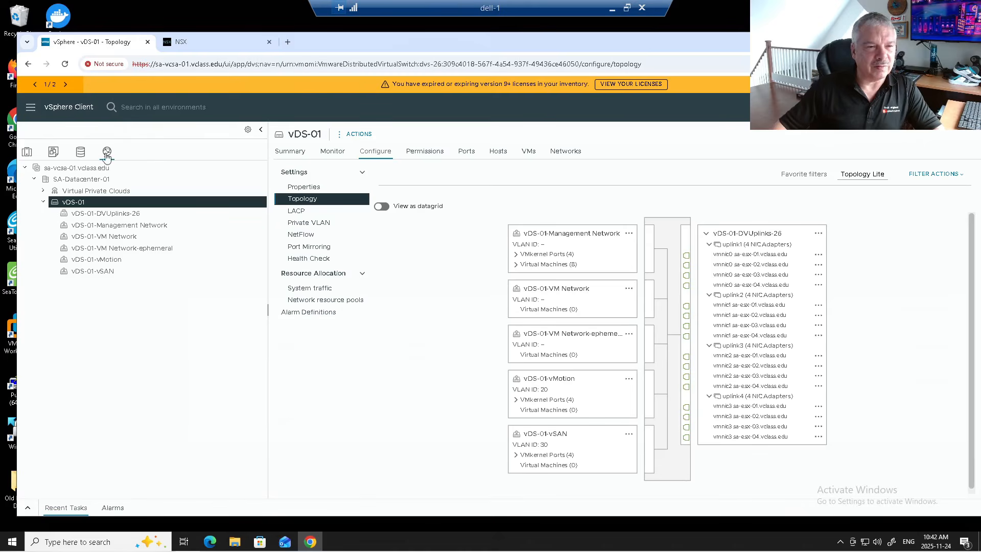
pyautogui.click(27, 151)
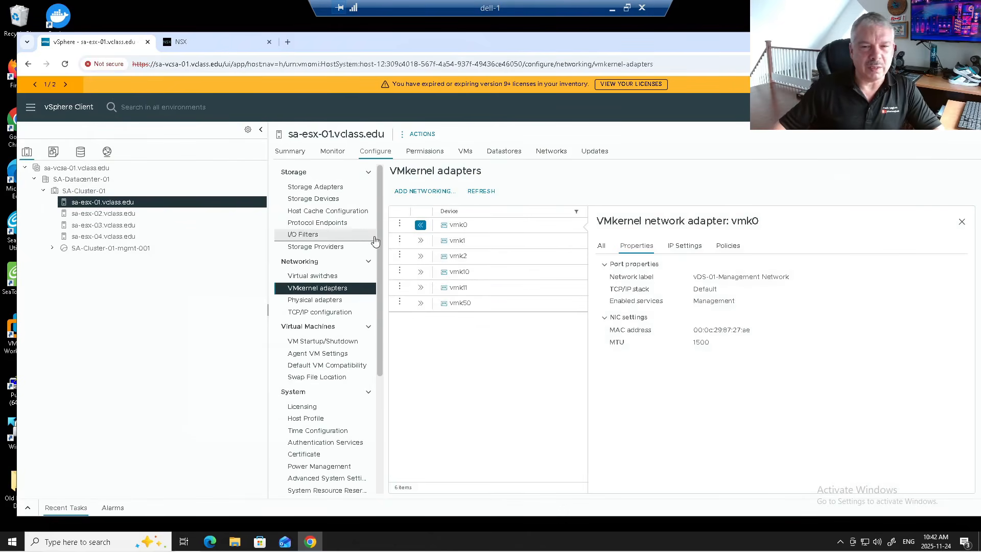
pyautogui.click(963, 223)
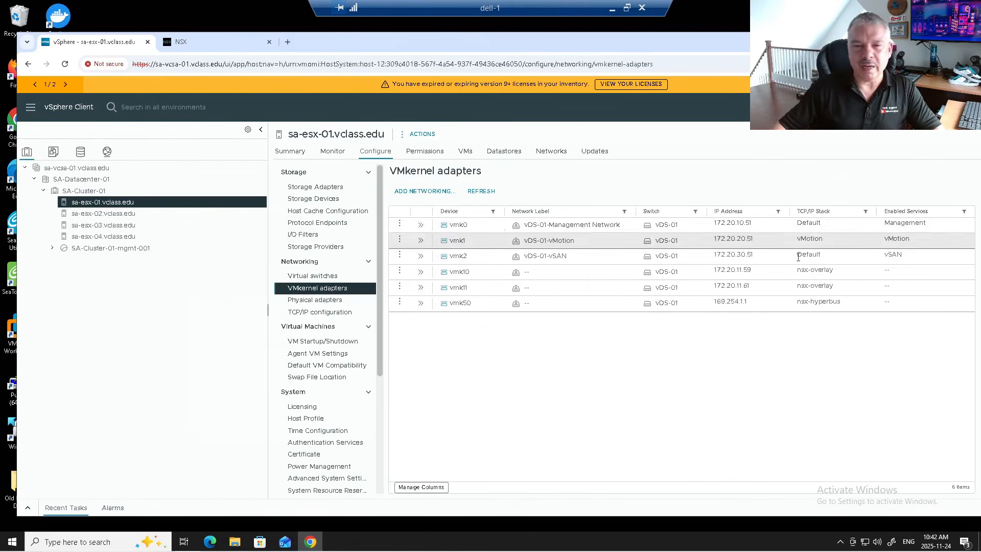
pyautogui.click(437, 275)
pyautogui.click(454, 289)
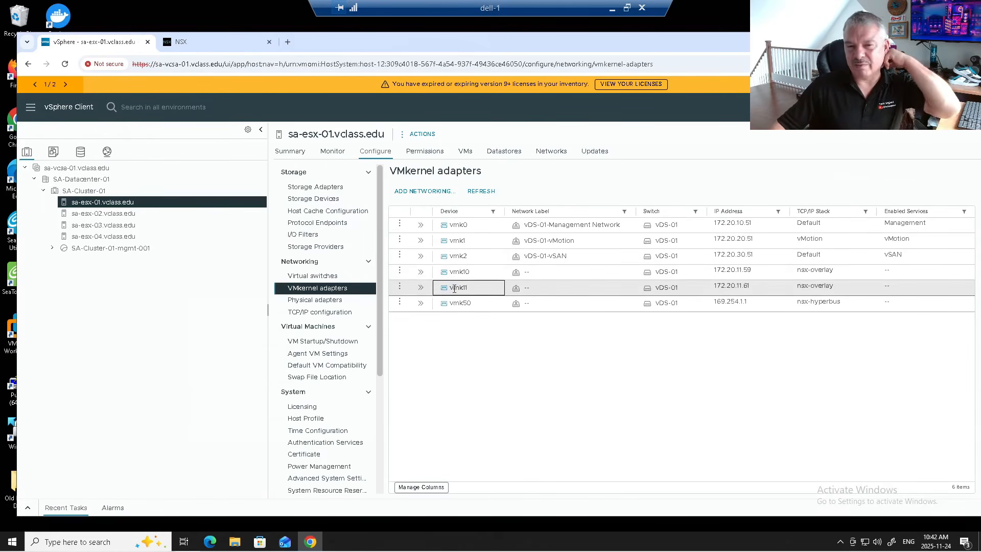